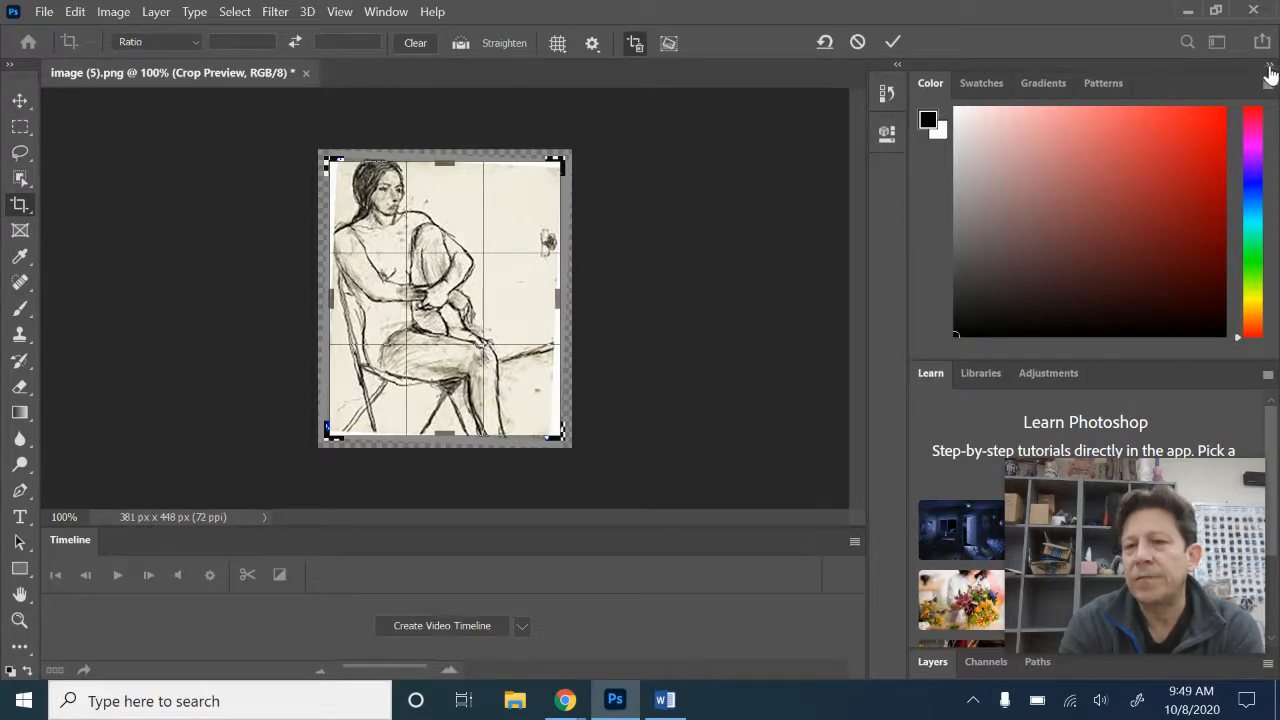
Step: Look through the file, filter and selection commands and the Crop tool's additional options
mouse_move(1163, 476)
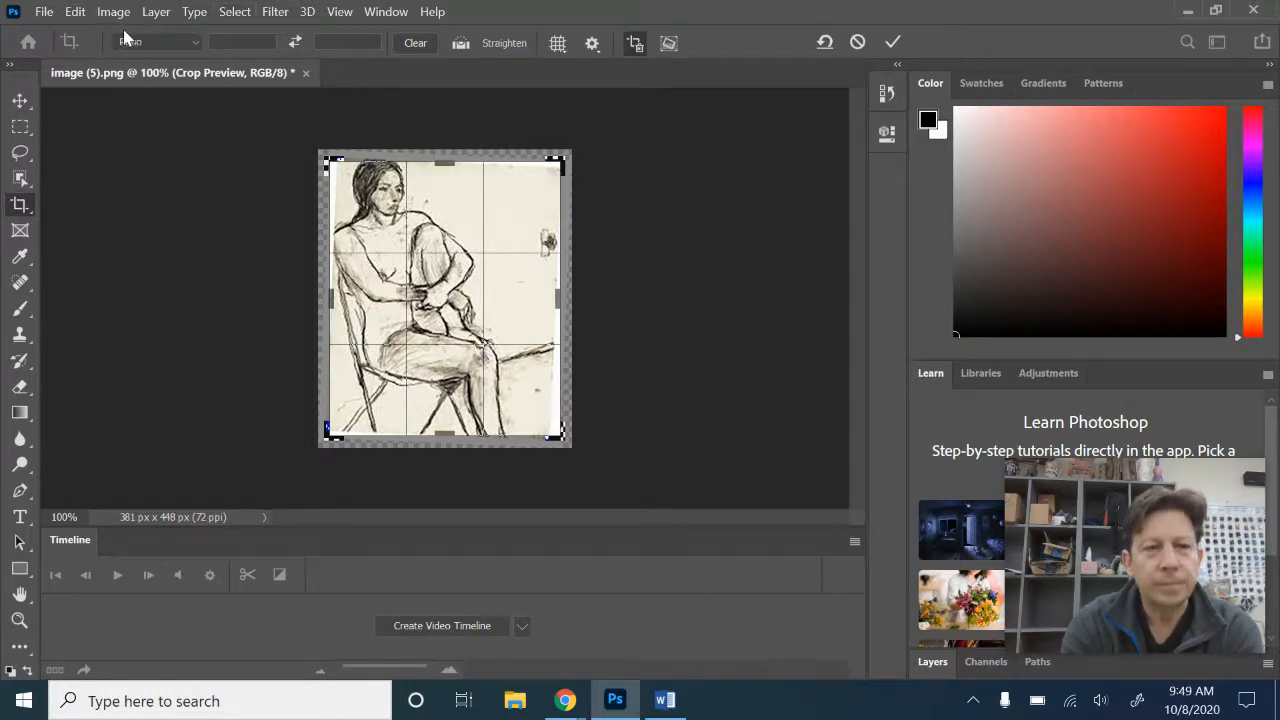
click(45, 11)
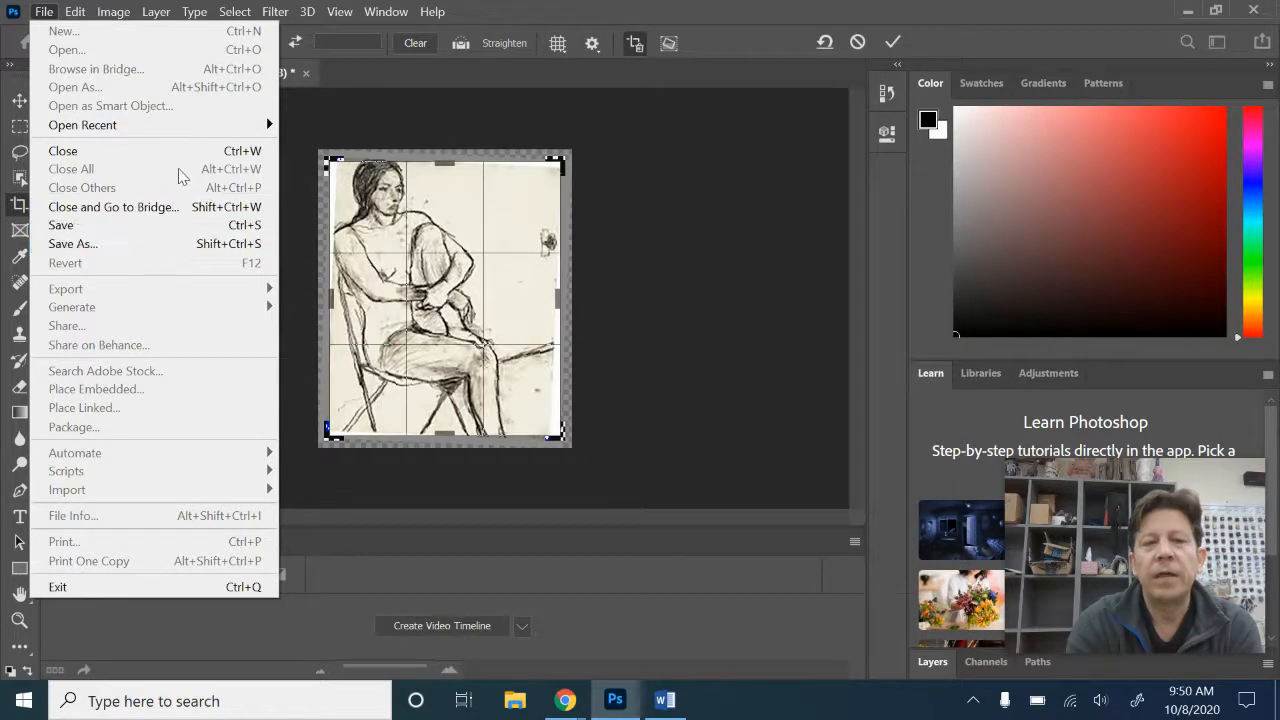
click(398, 140)
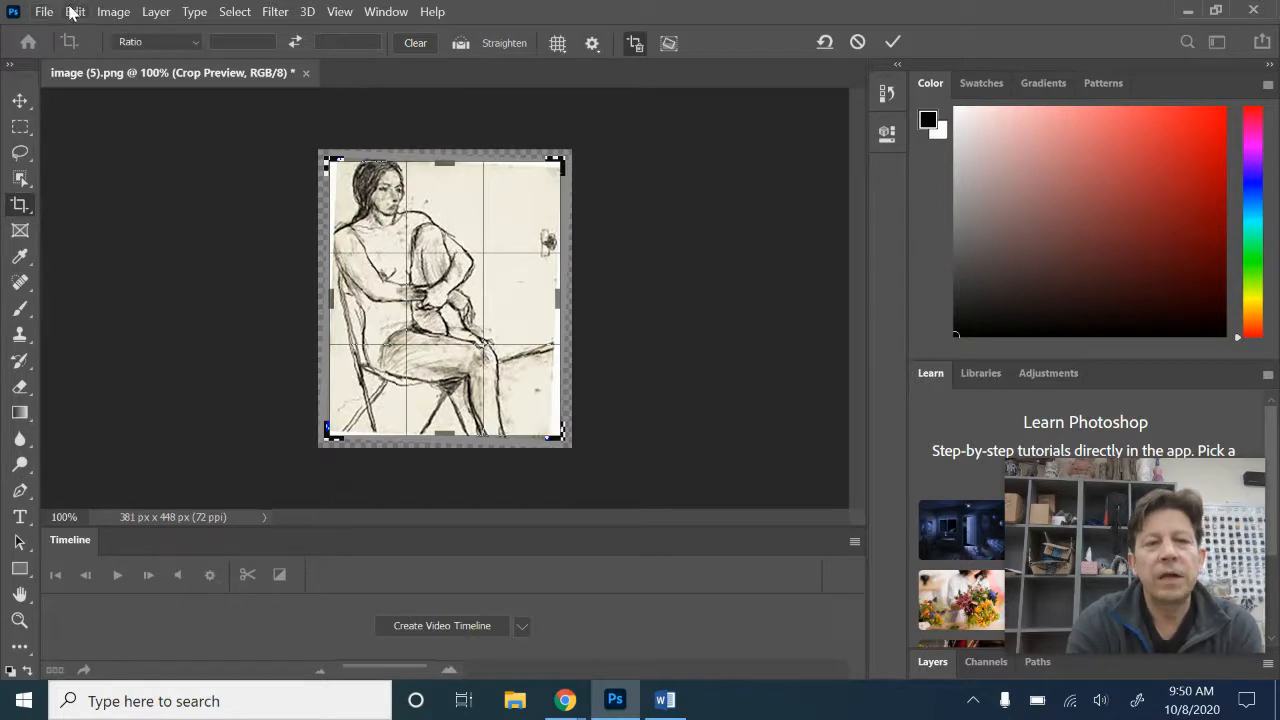
click(239, 18)
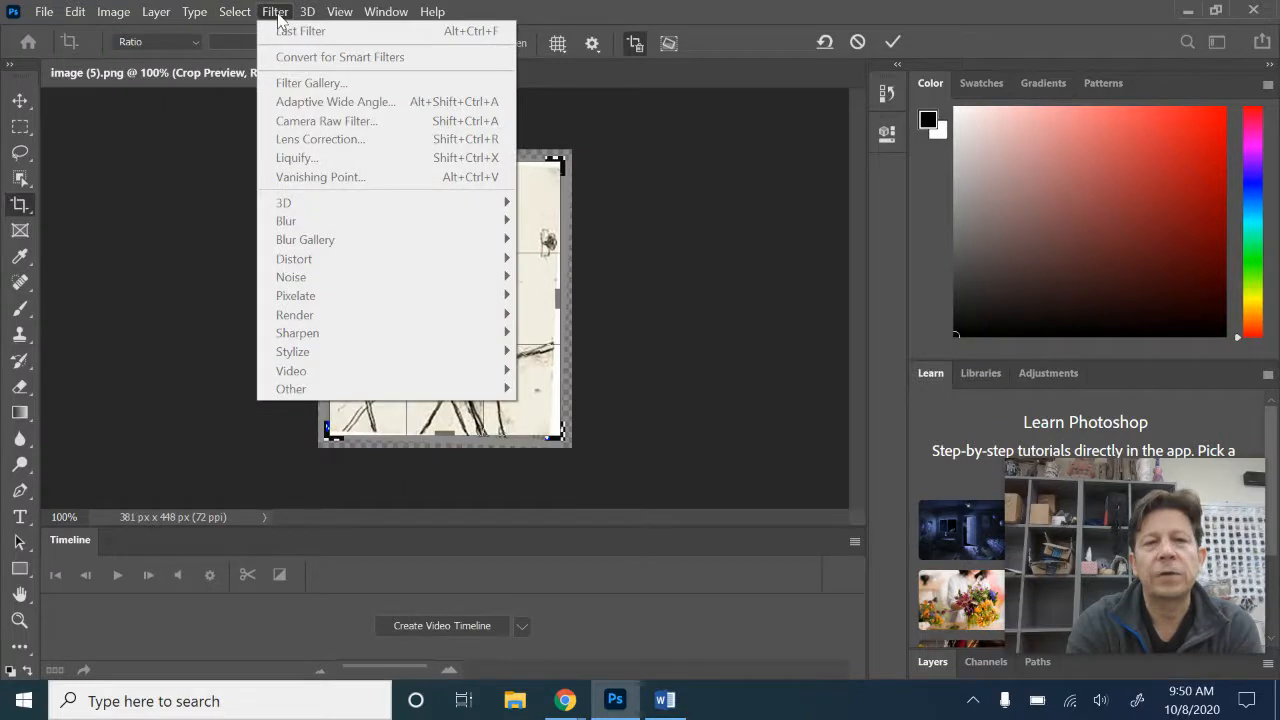
click(280, 18)
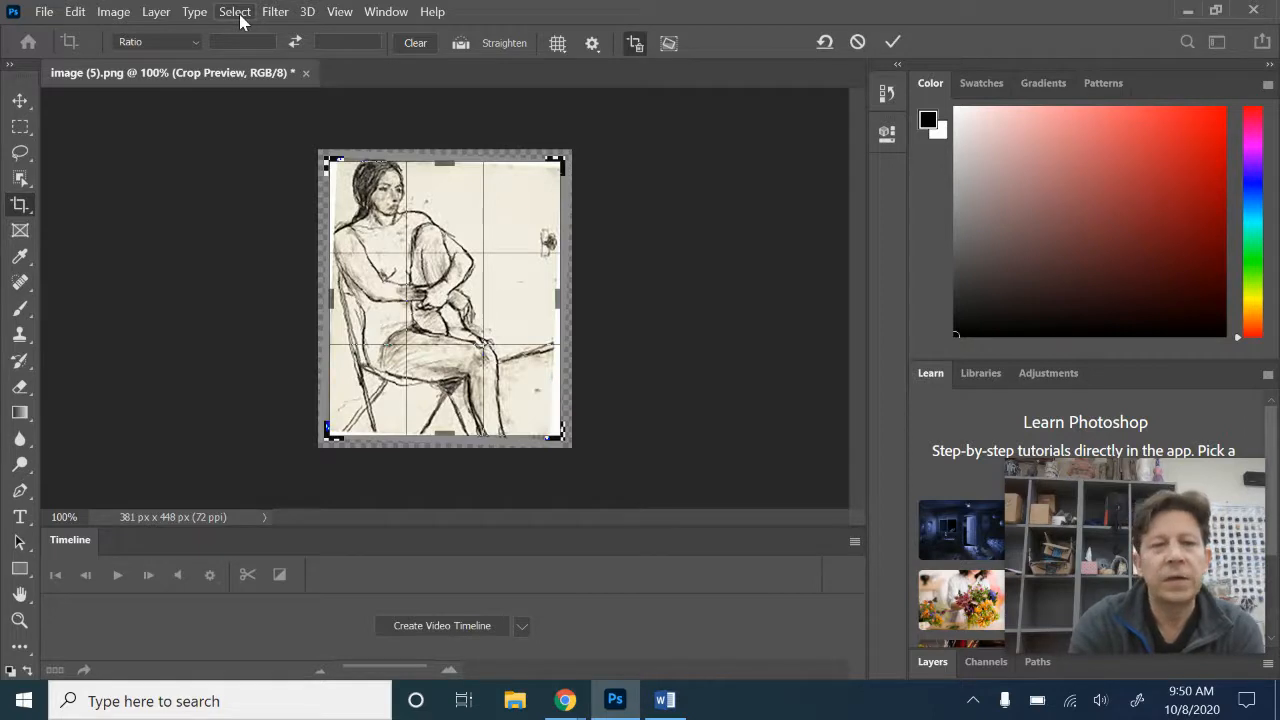
click(238, 14)
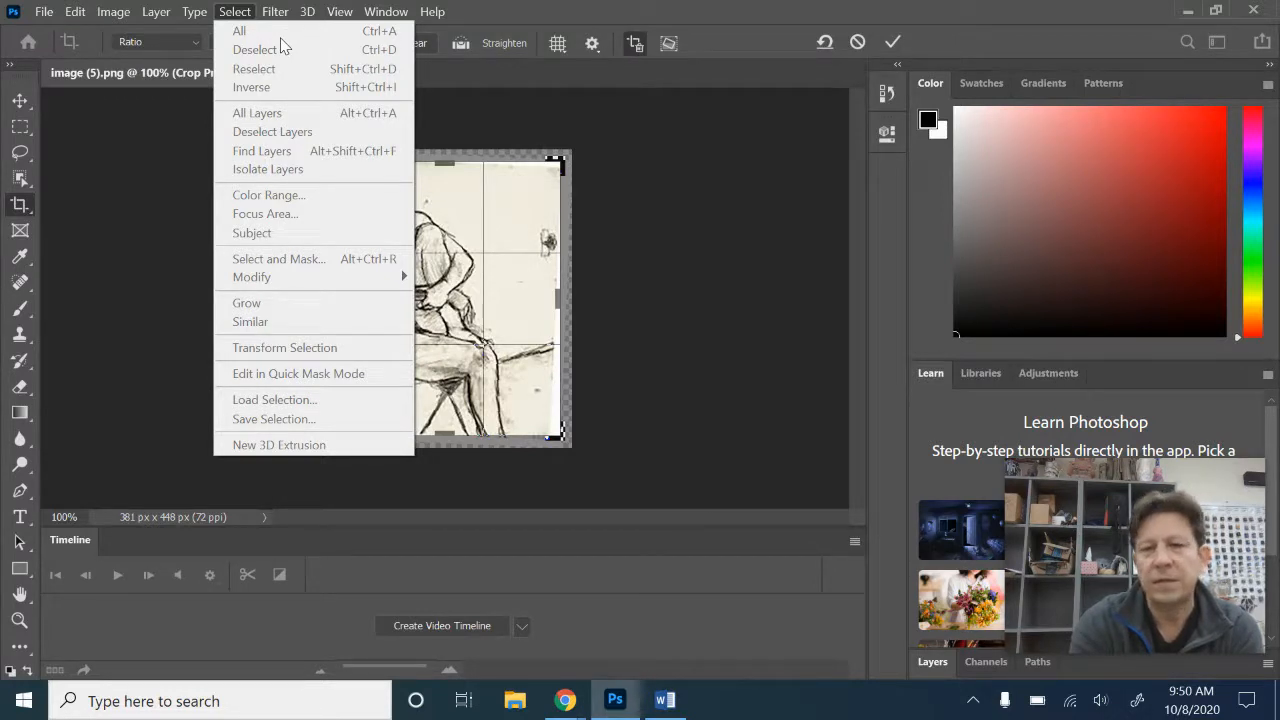
click(152, 105)
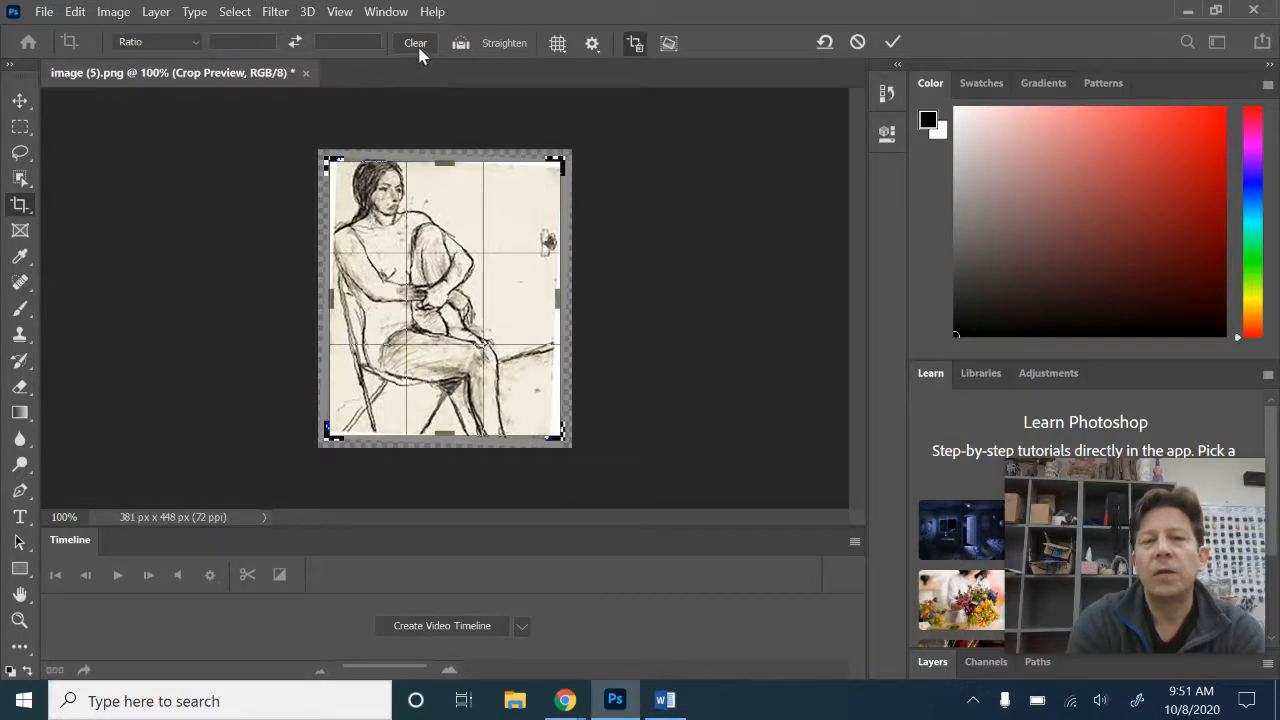
click(592, 45)
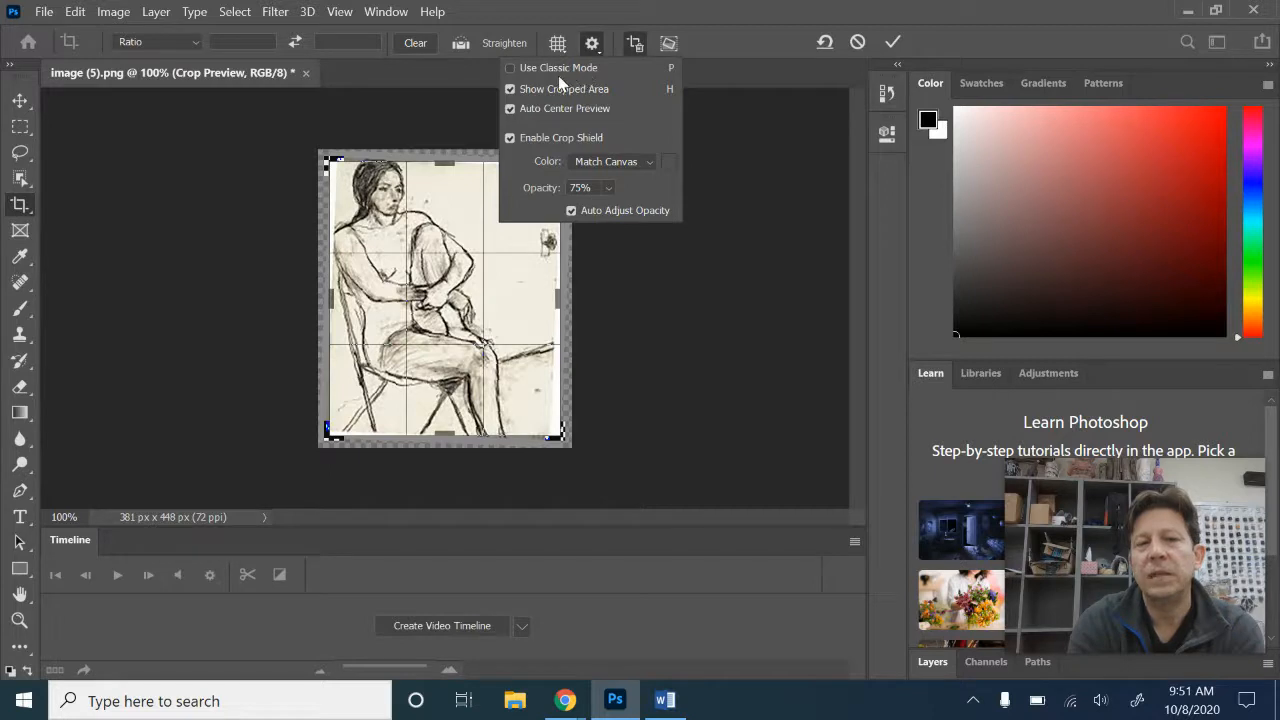
click(782, 230)
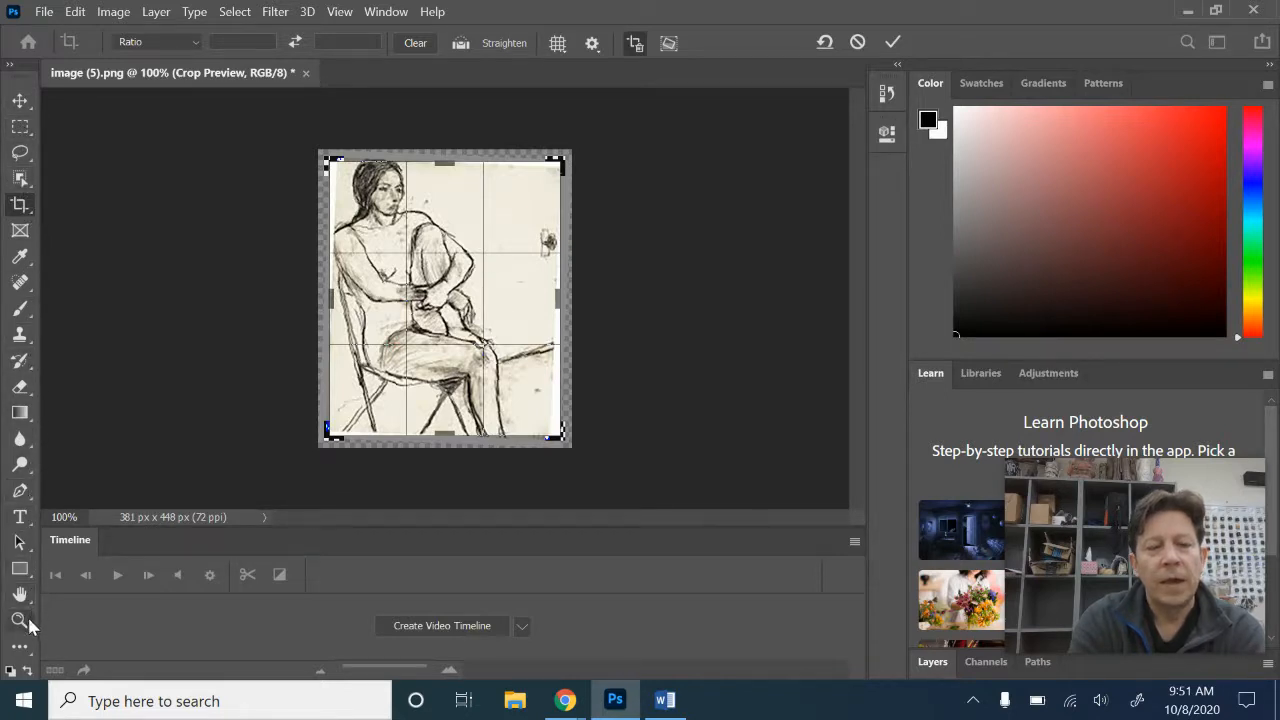
Step: Switch from cropping to the Lasso tool and display the tools in two columns
click(30, 164)
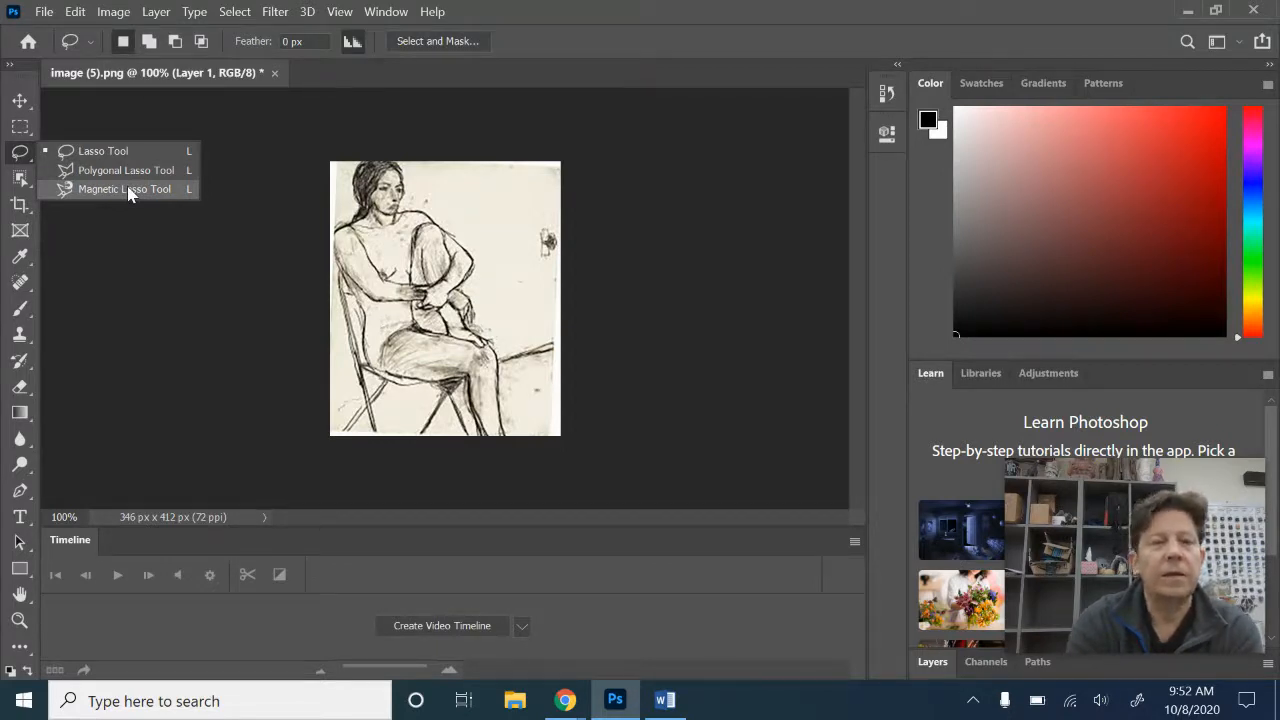
click(137, 228)
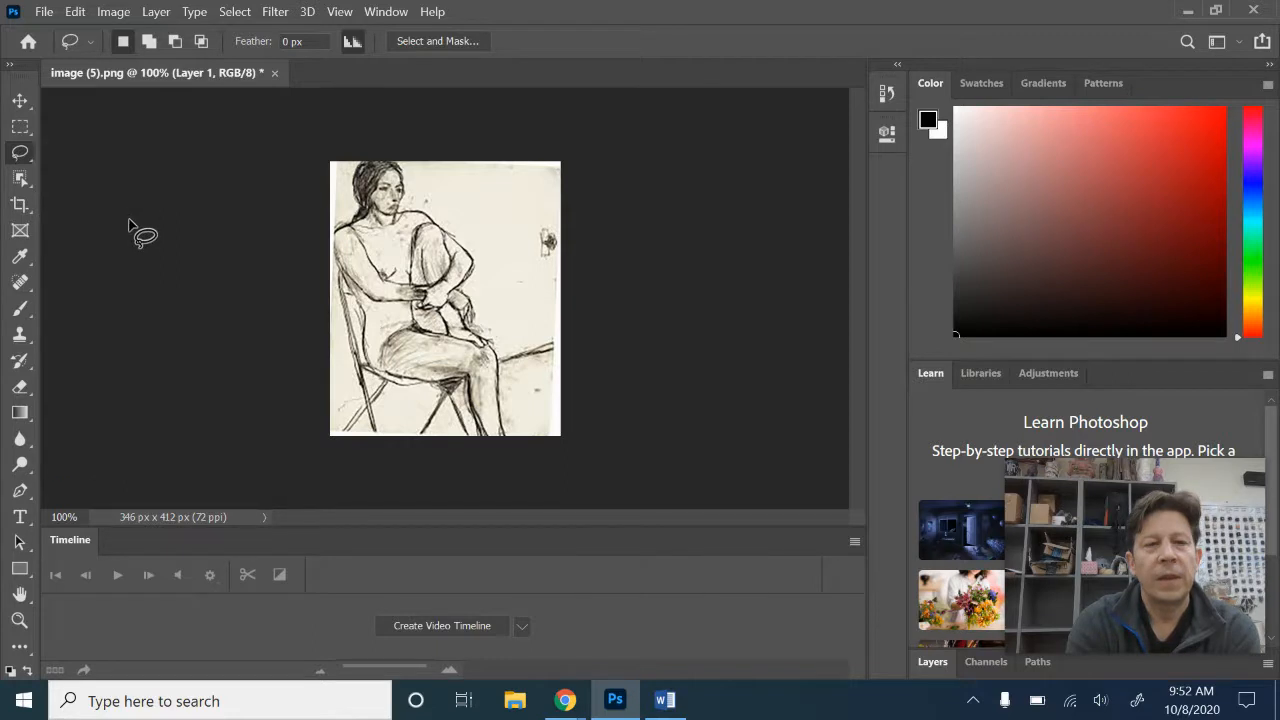
click(10, 68)
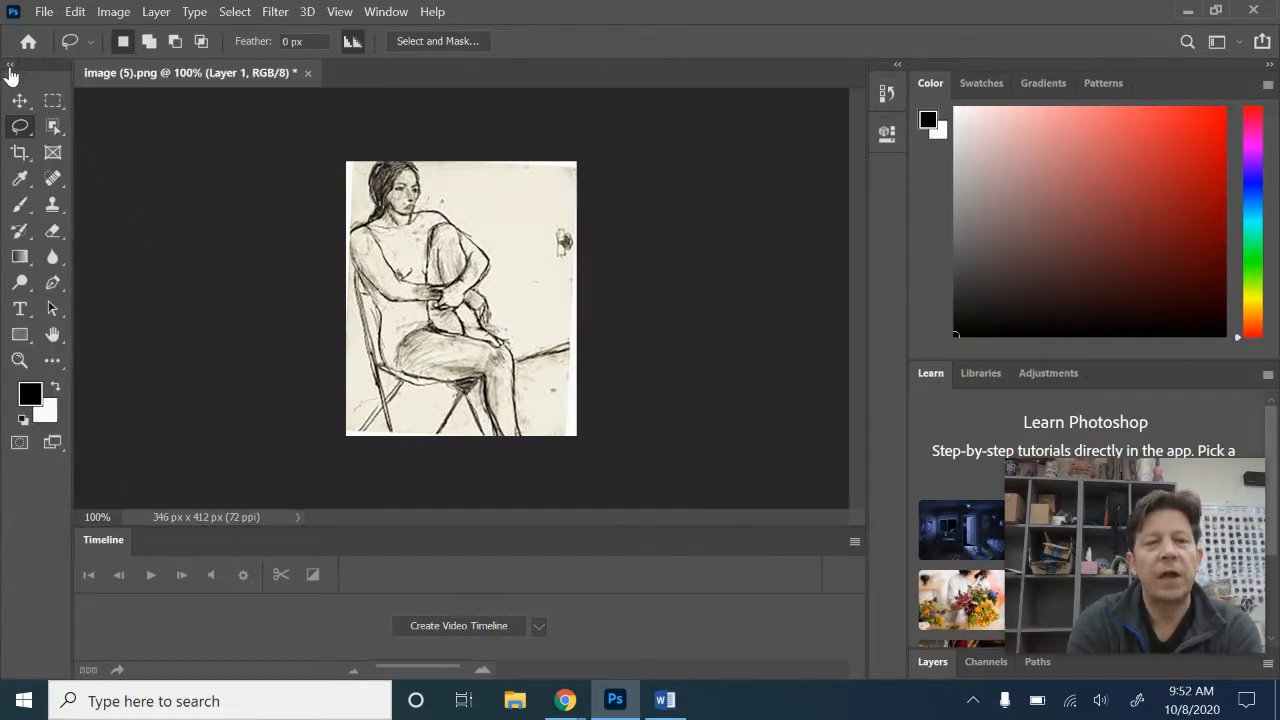
click(10, 69)
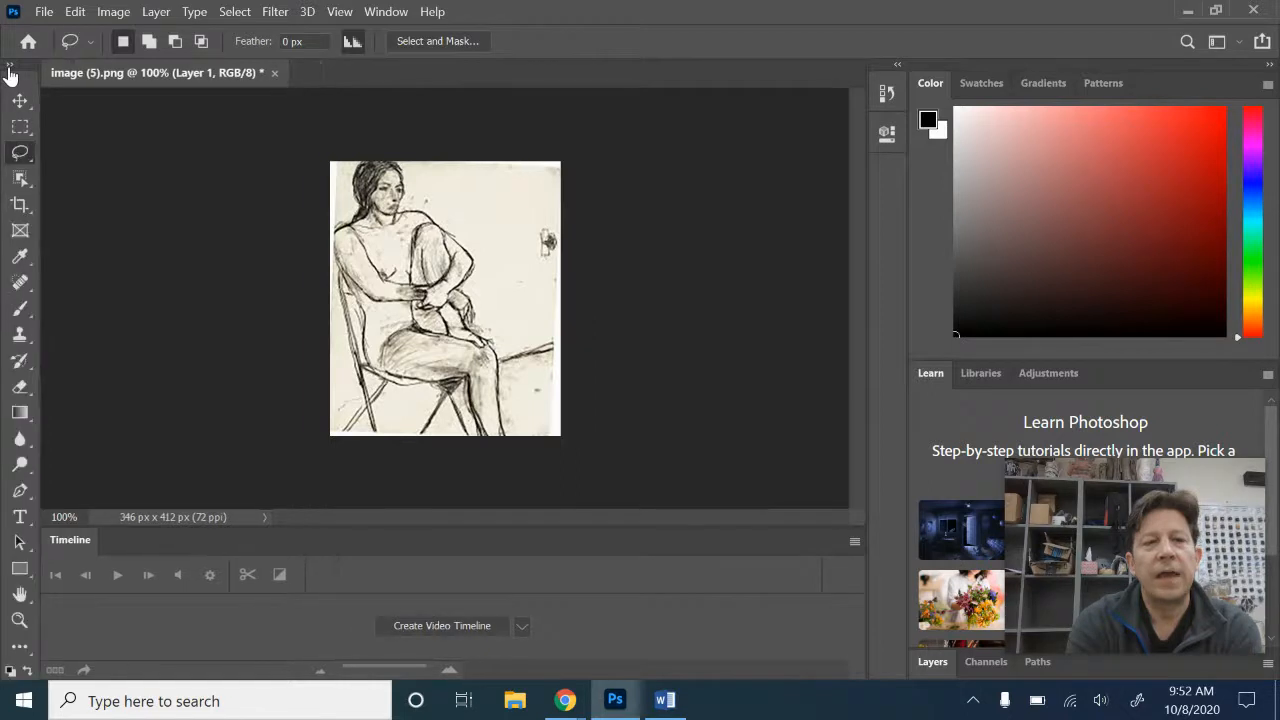
click(10, 69)
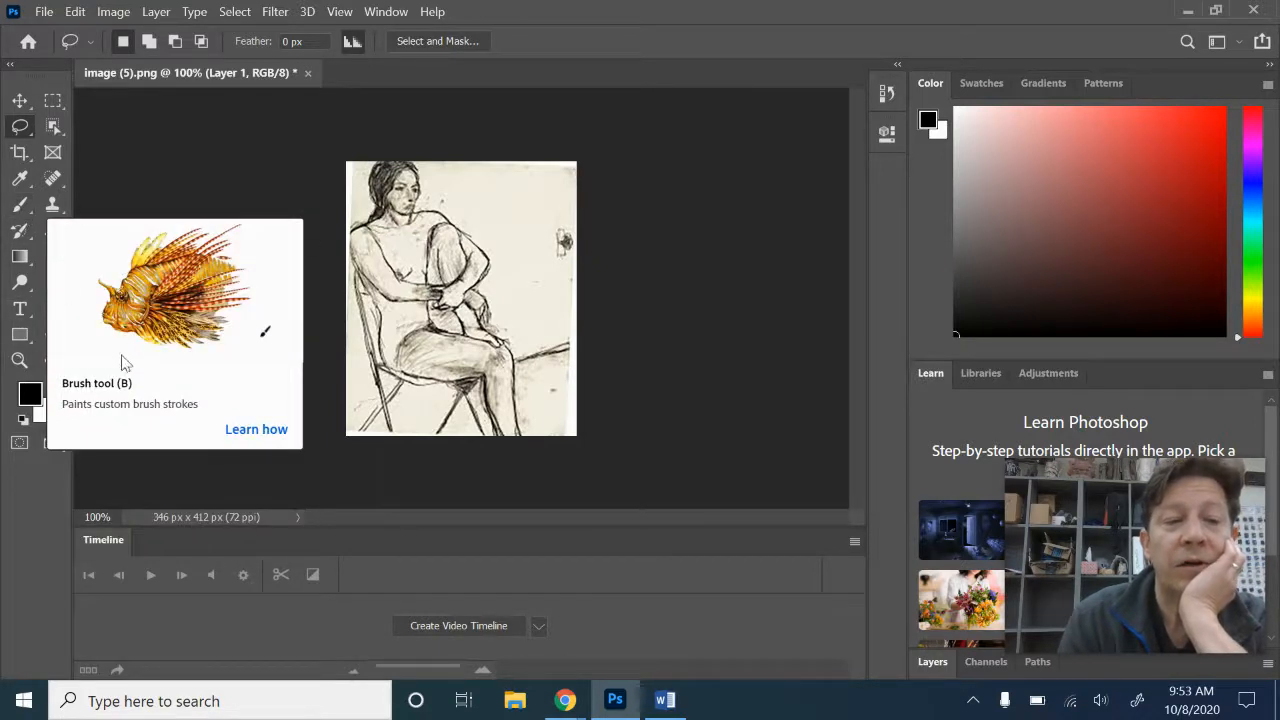
Step: Set the foreground colour to the muted blue #36537e
click(31, 395)
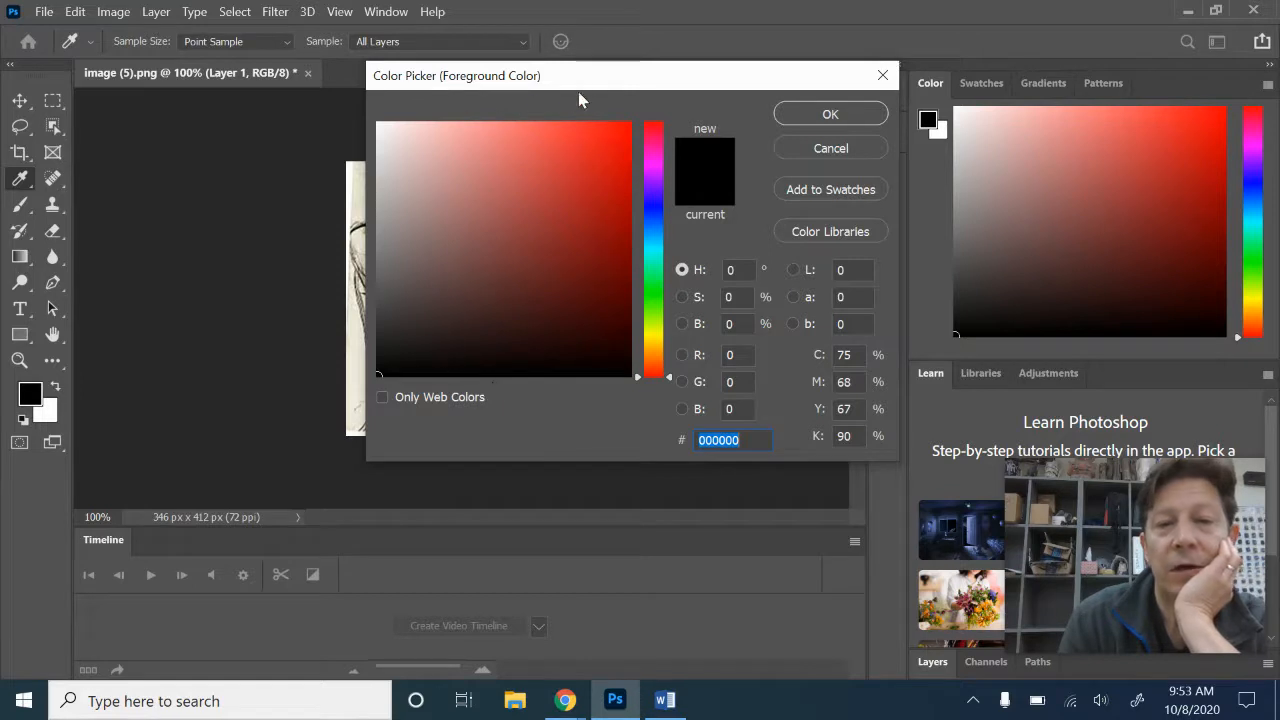
drag(671, 382, 670, 223)
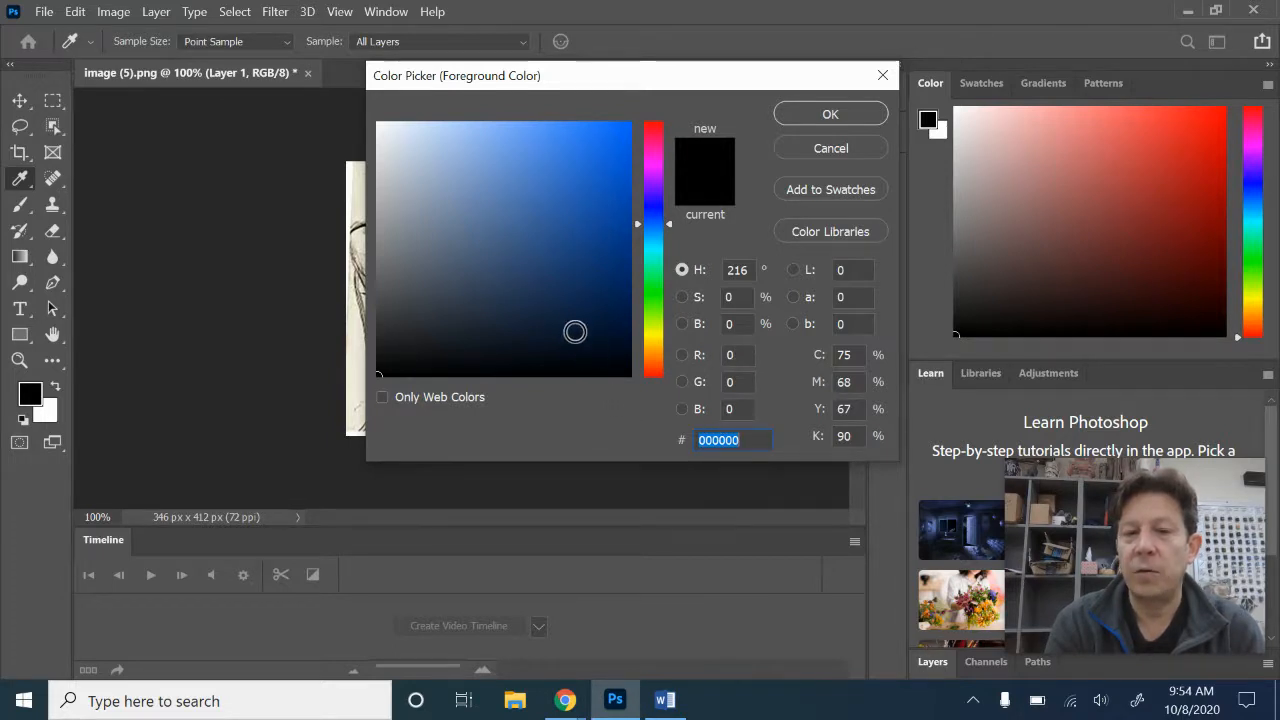
click(522, 251)
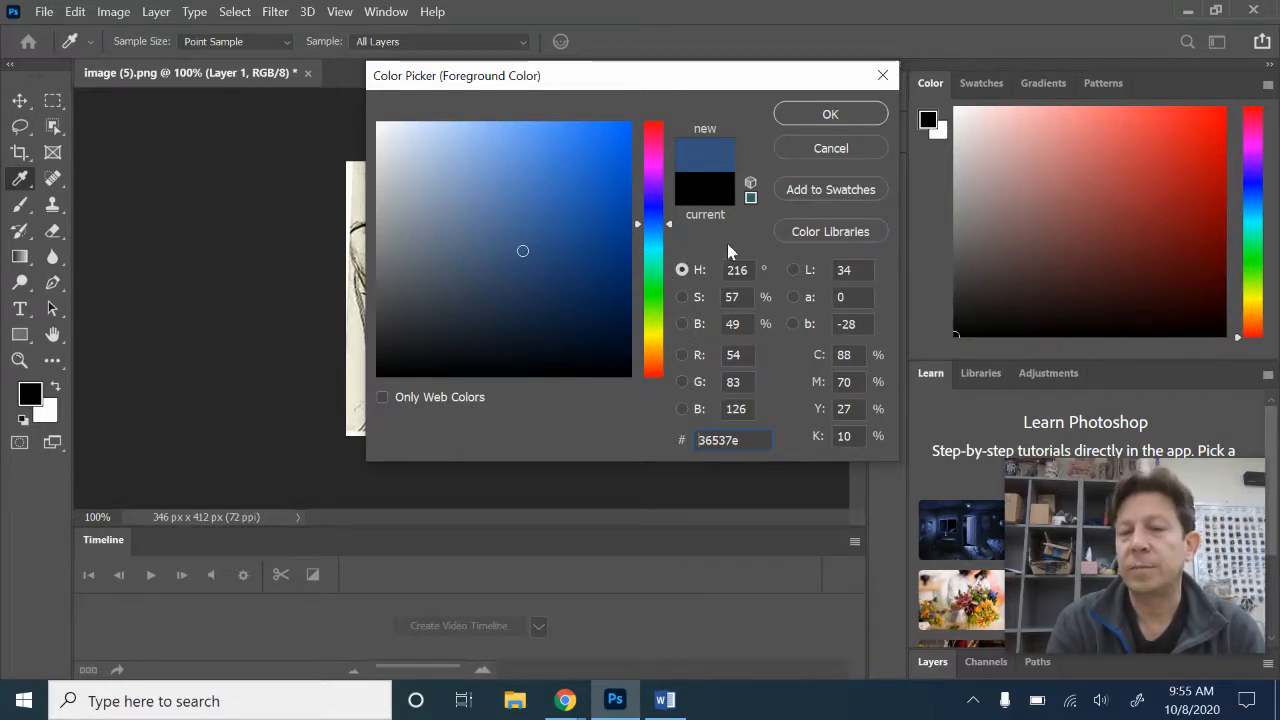
click(830, 114)
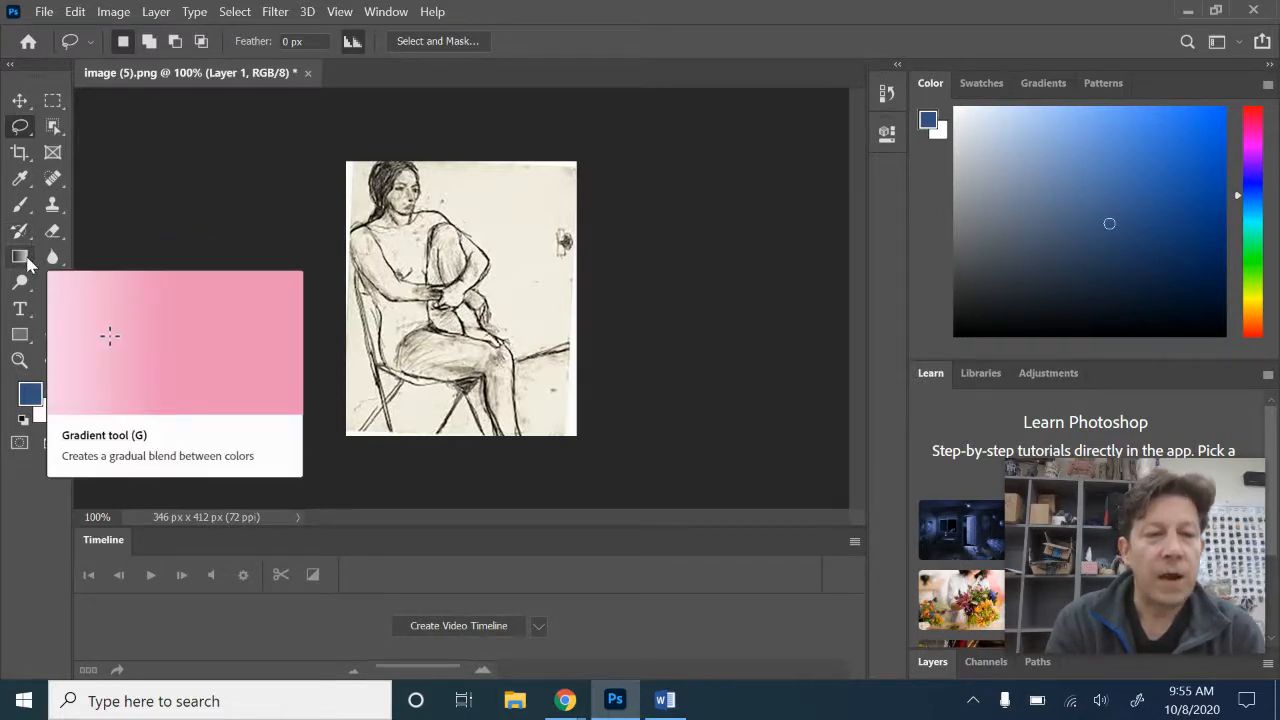
Step: Look through the tools grouped with Gradient, Dodge and Type, and activate the Custom Shape tool
click(22, 257)
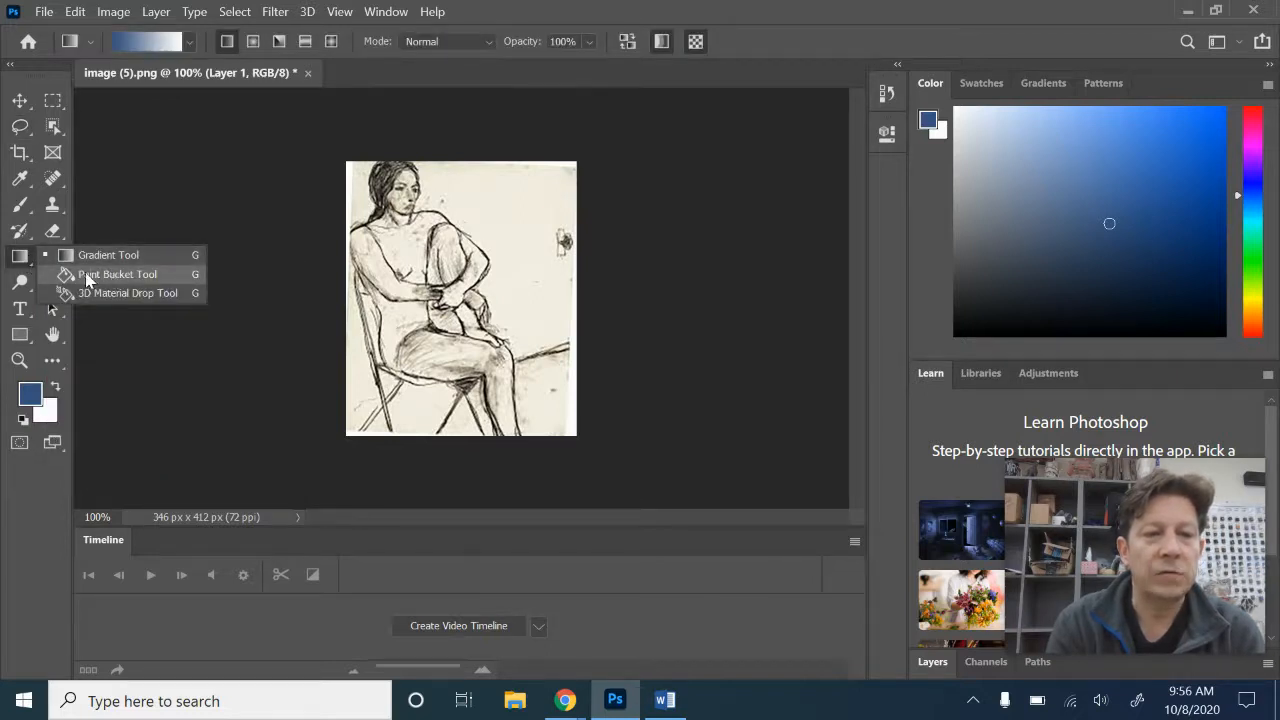
click(33, 289)
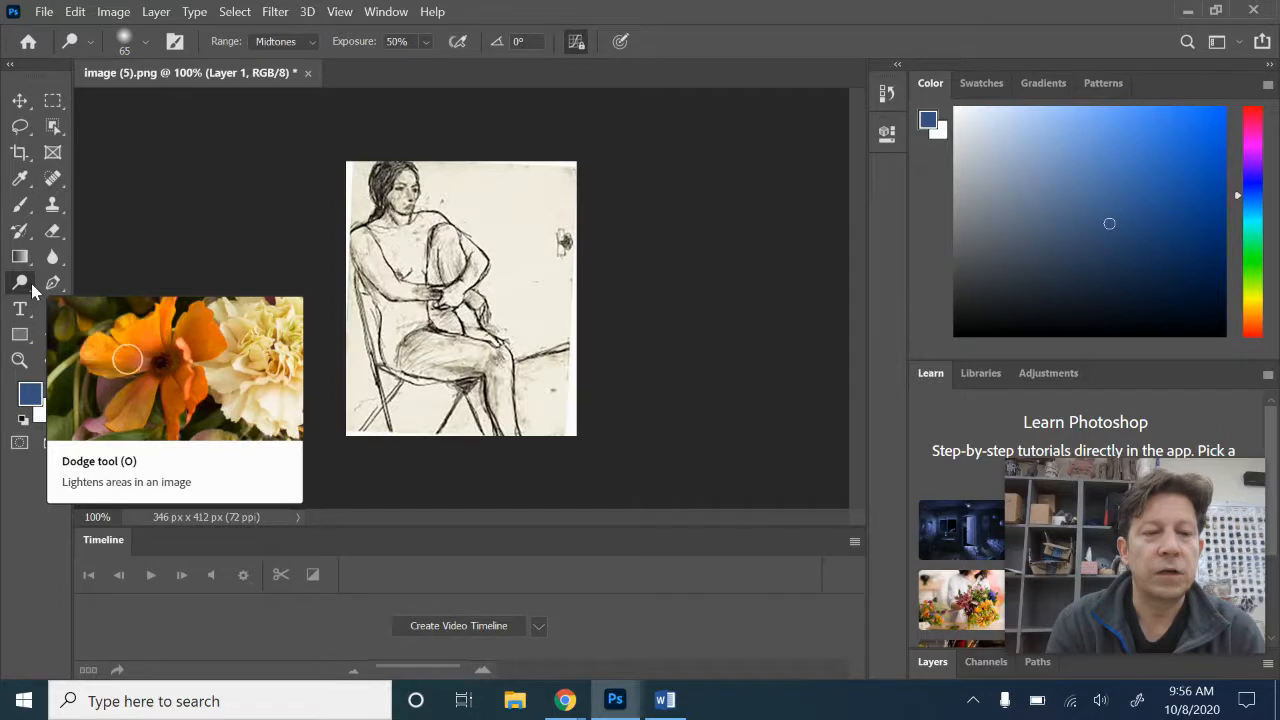
right_click(33, 289)
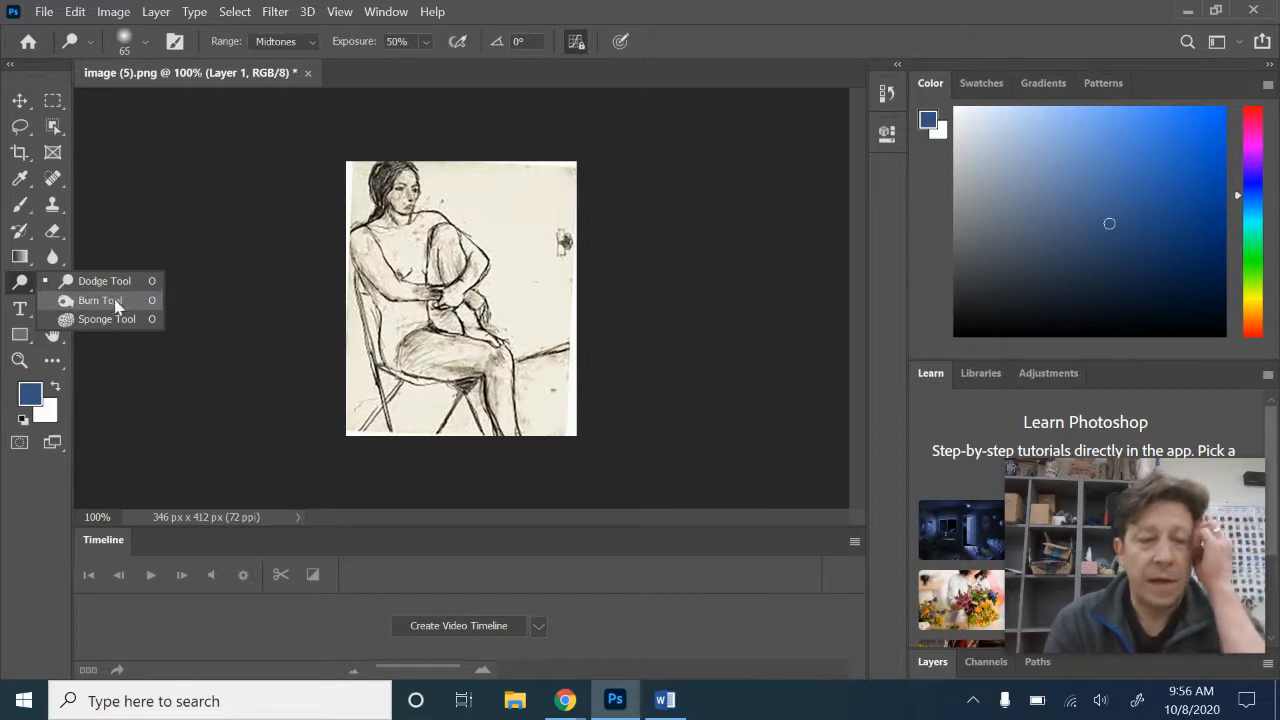
click(22, 316)
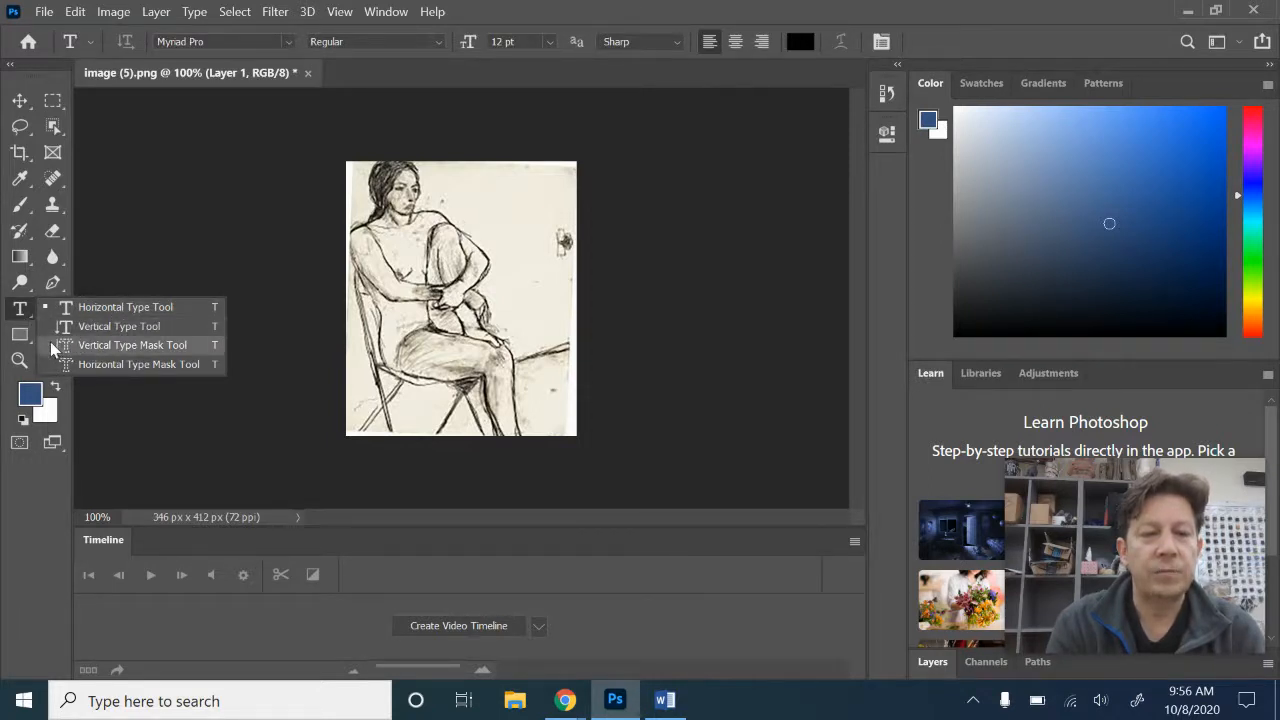
click(25, 338)
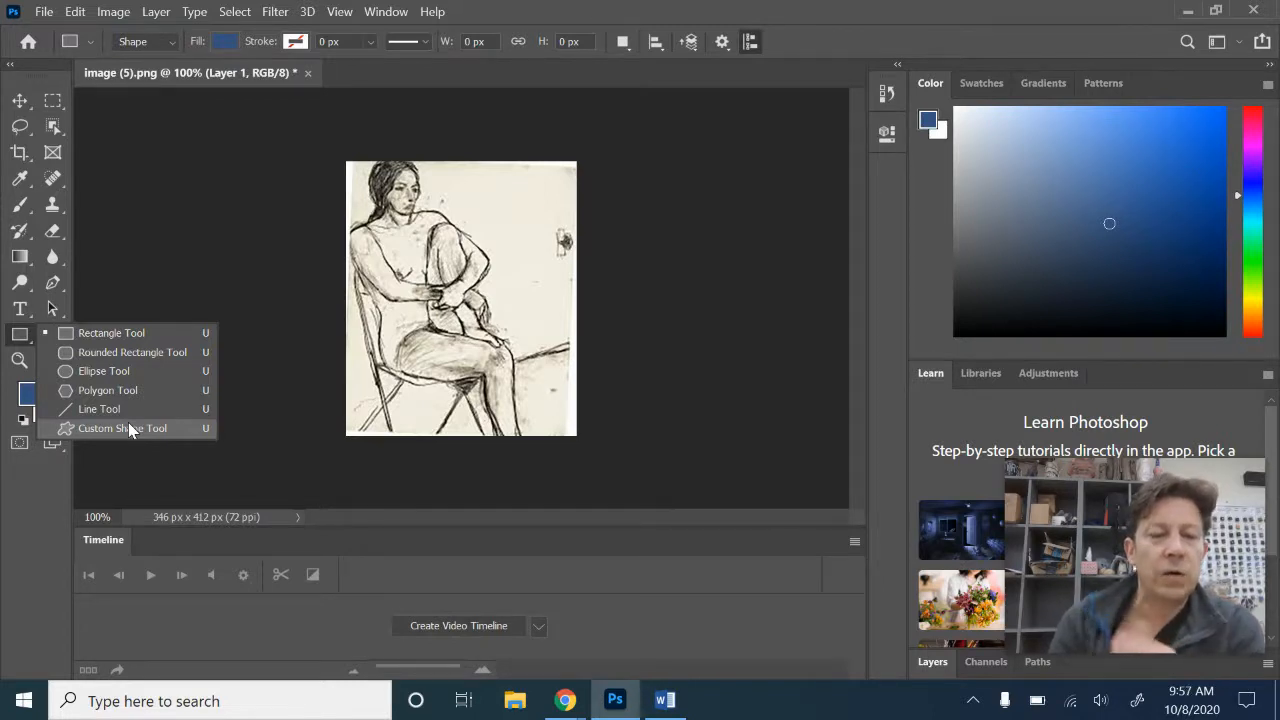
key(Escape)
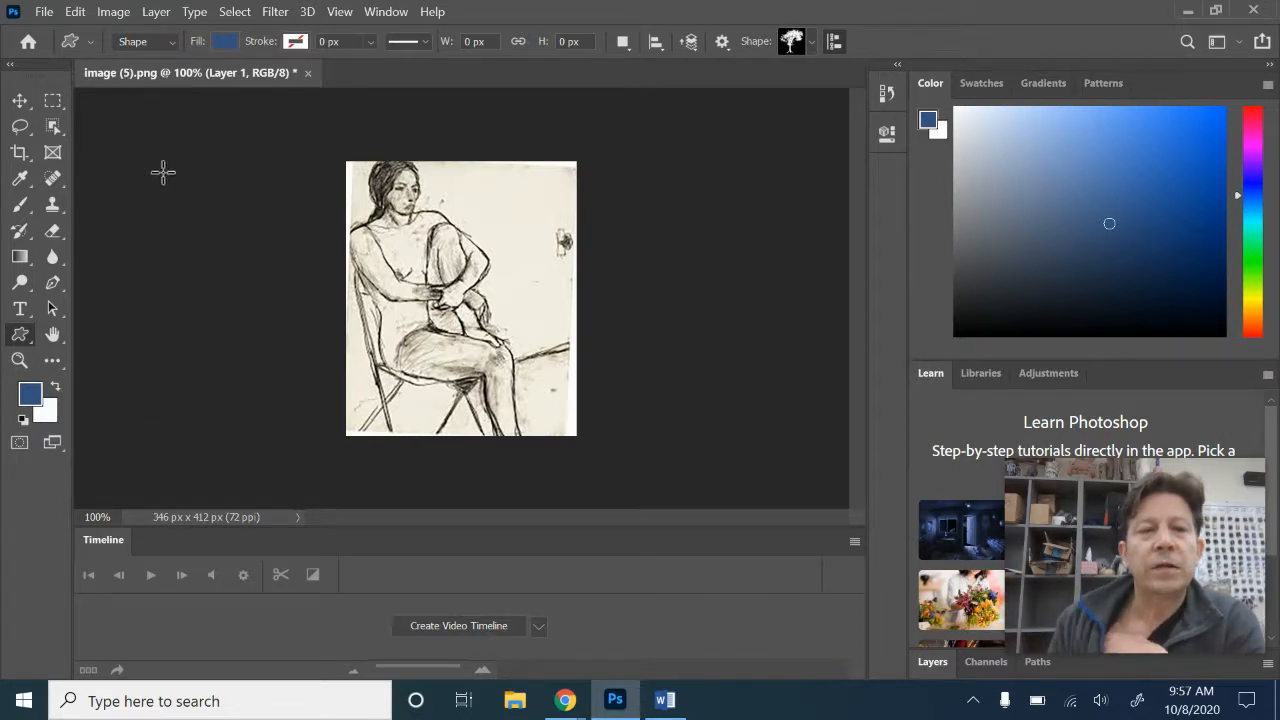
click(90, 44)
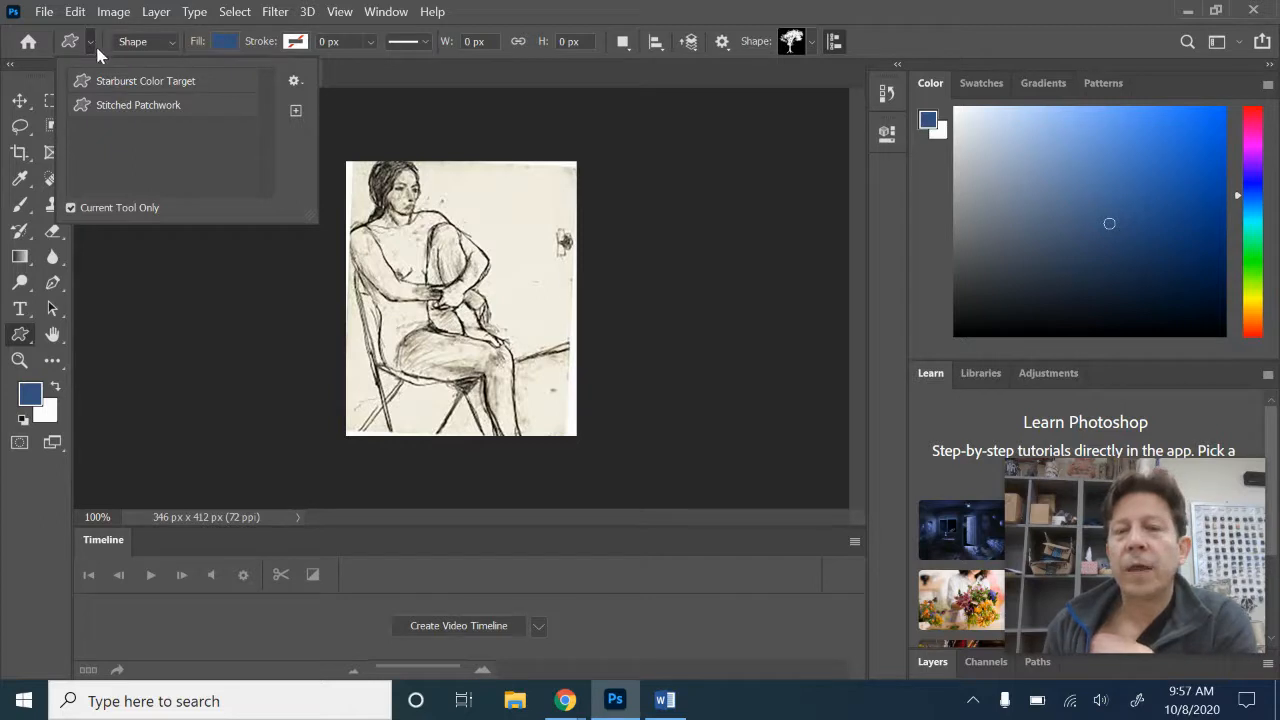
click(157, 272)
click(157, 272)
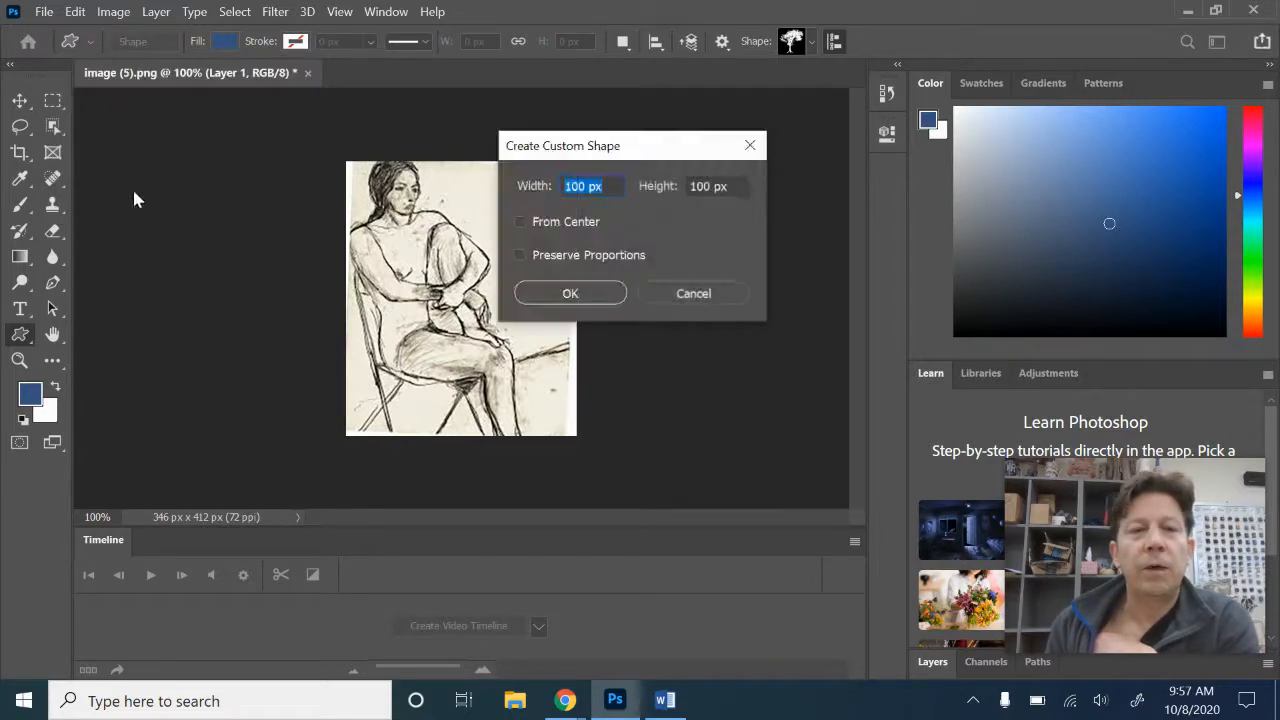
click(680, 291)
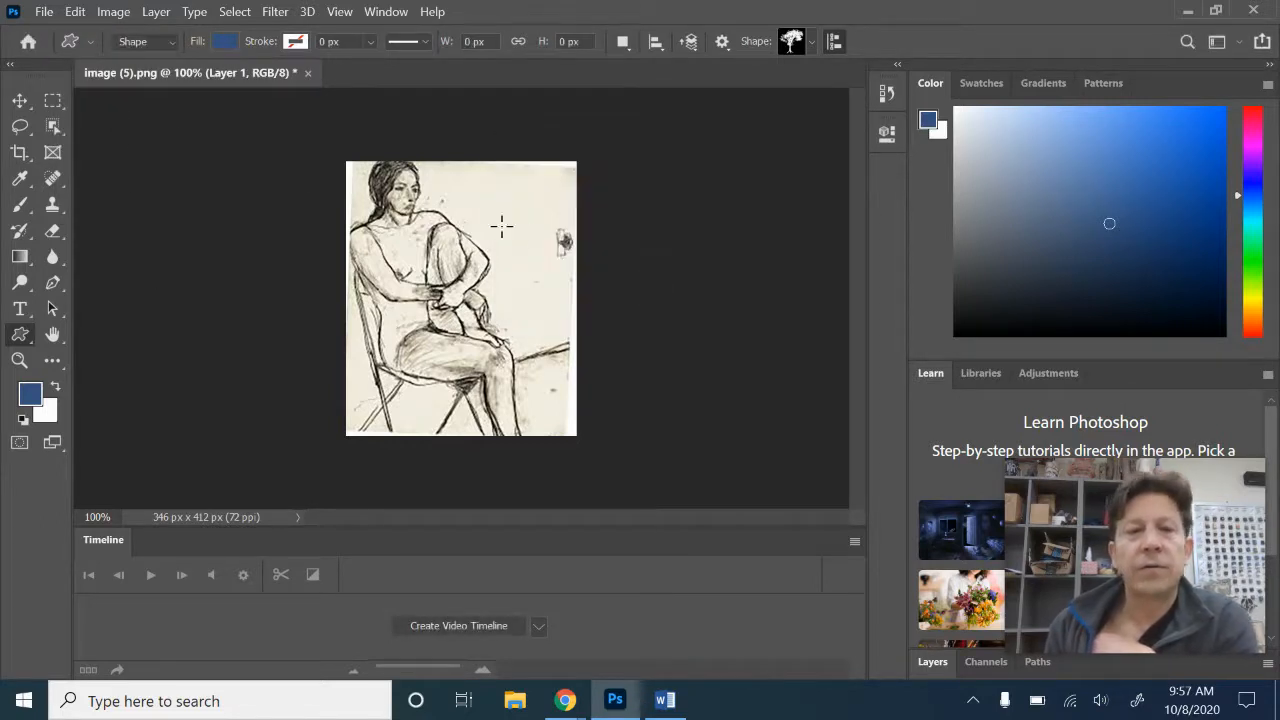
Step: Draw a blue tree custom shape about 95 × 143 px beside the seated figure's raised knee
drag(457, 190, 520, 285)
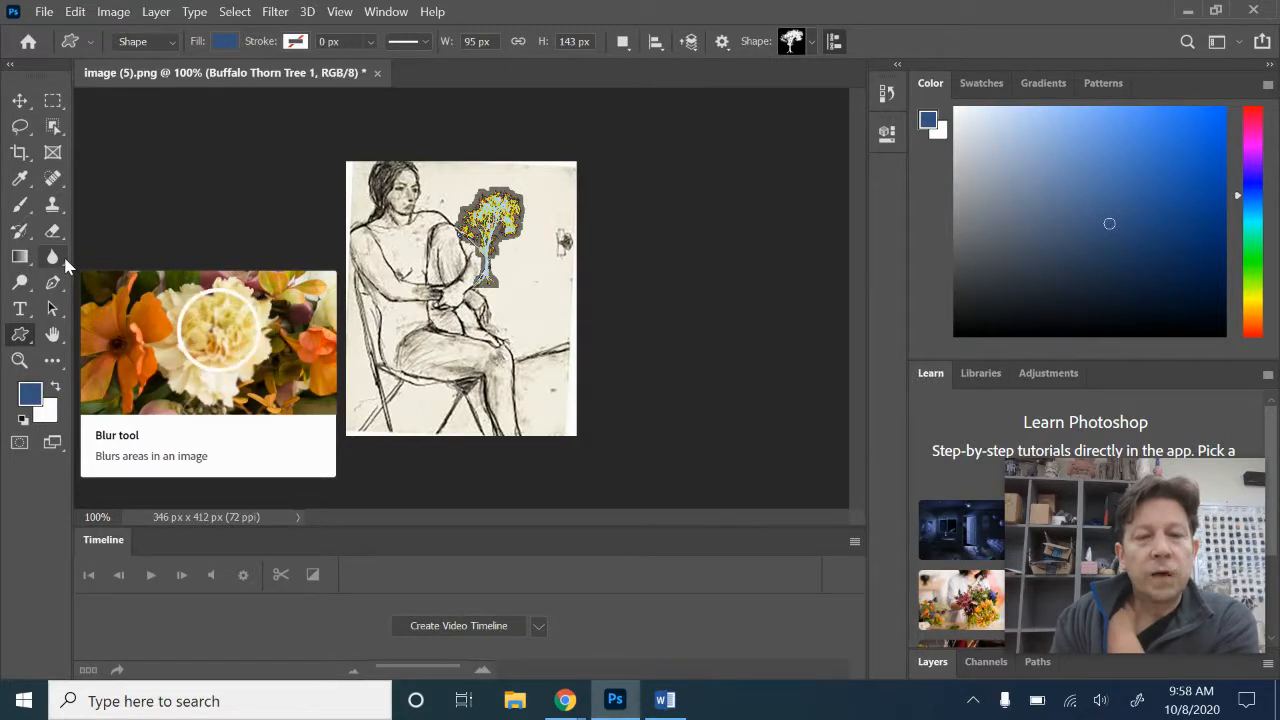
Step: Look through the Blur and Pen tool variants and the Path Selection tool, and activate the Hand tool
drag(62, 256, 127, 262)
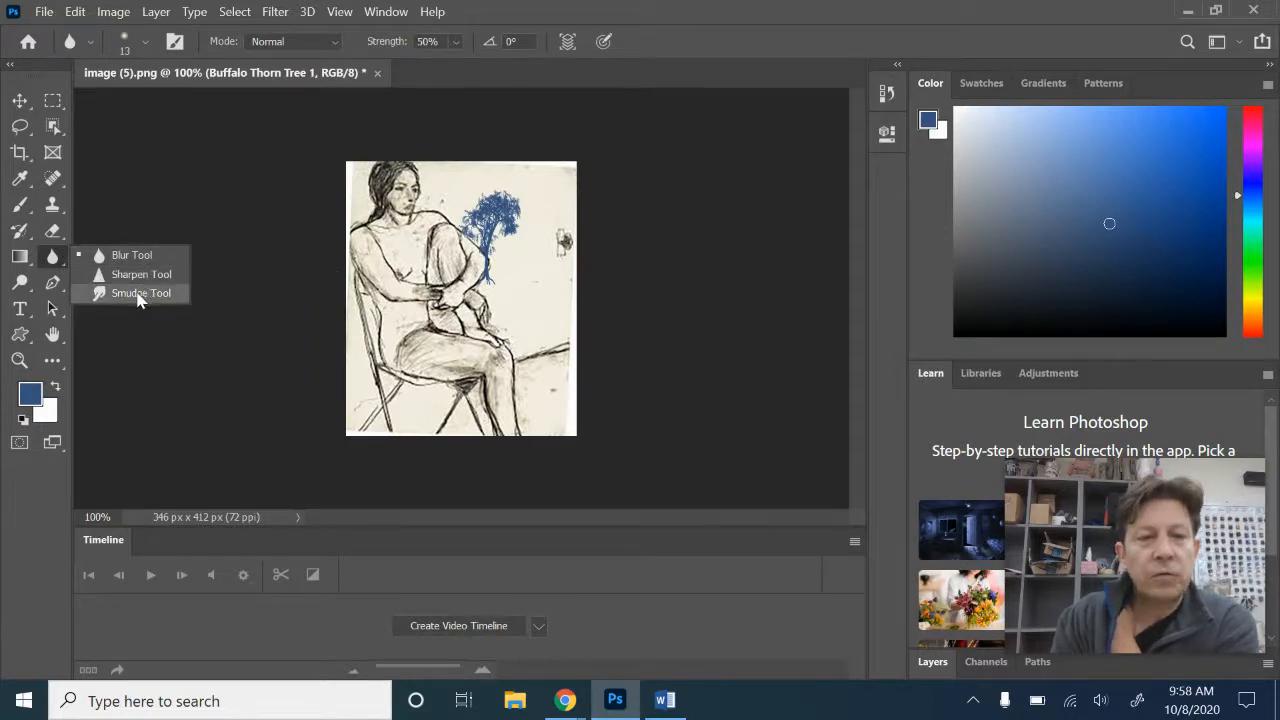
click(51, 283)
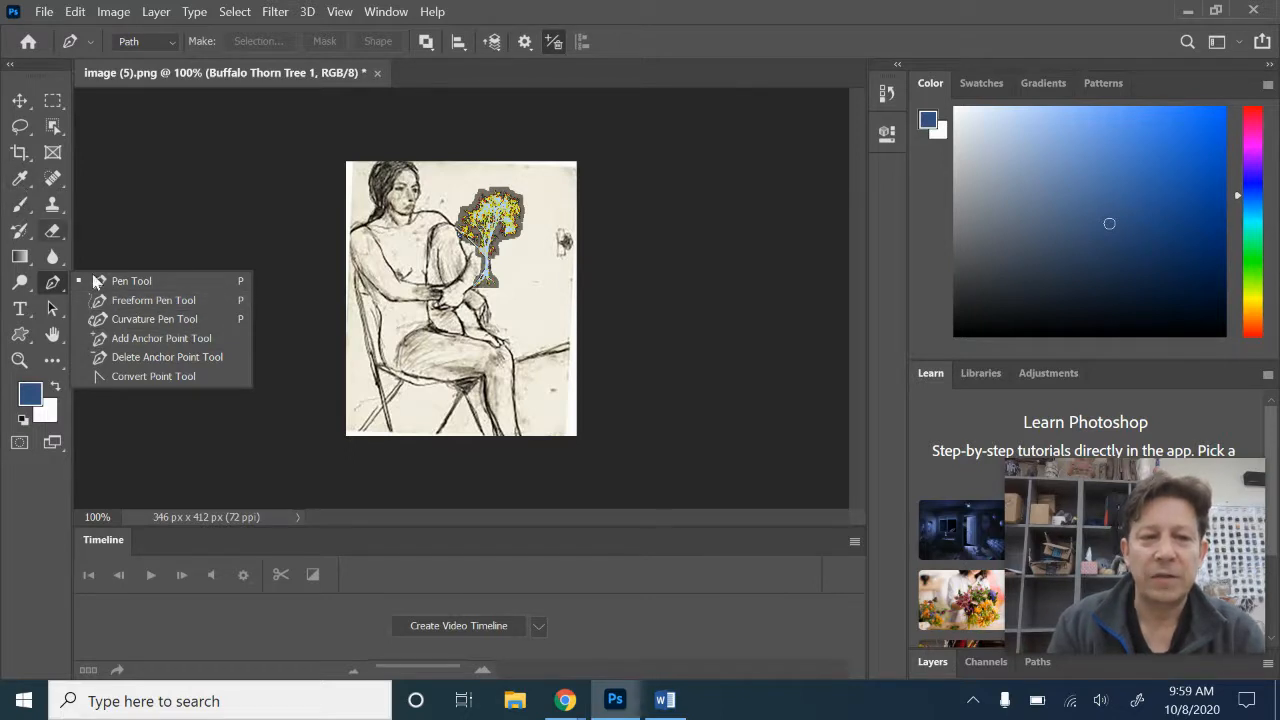
click(55, 310)
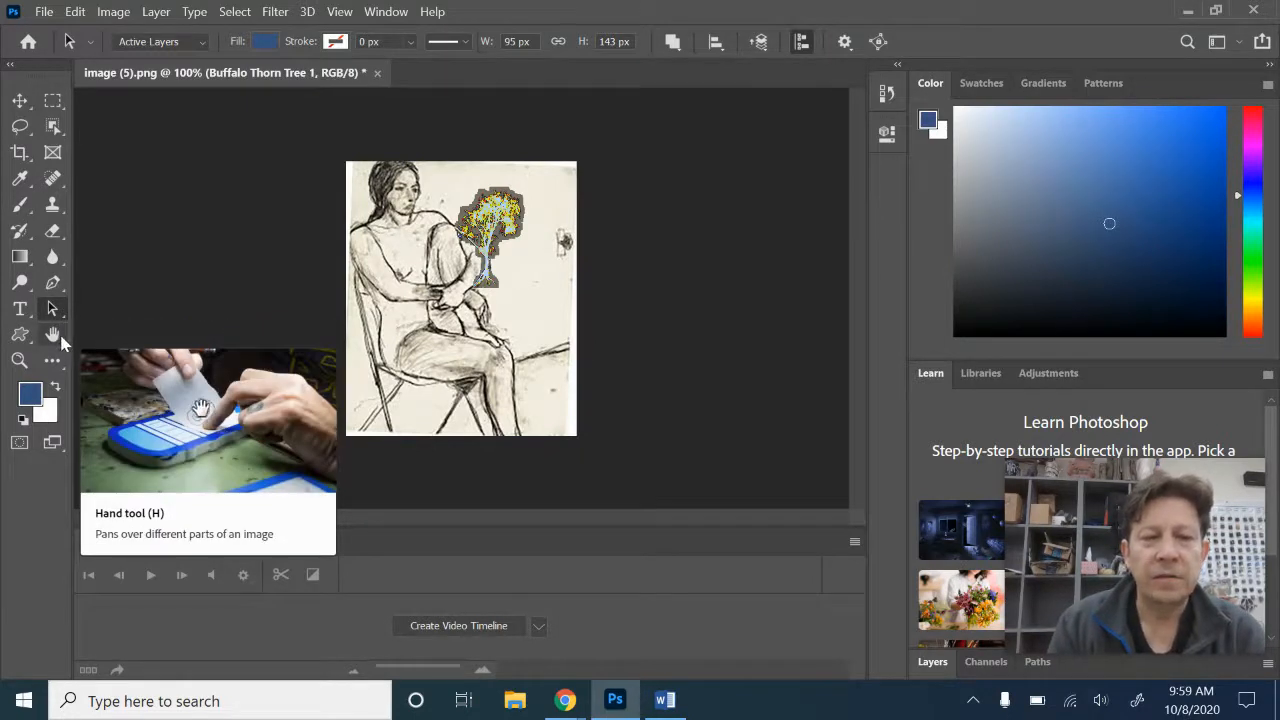
click(60, 333)
click(61, 340)
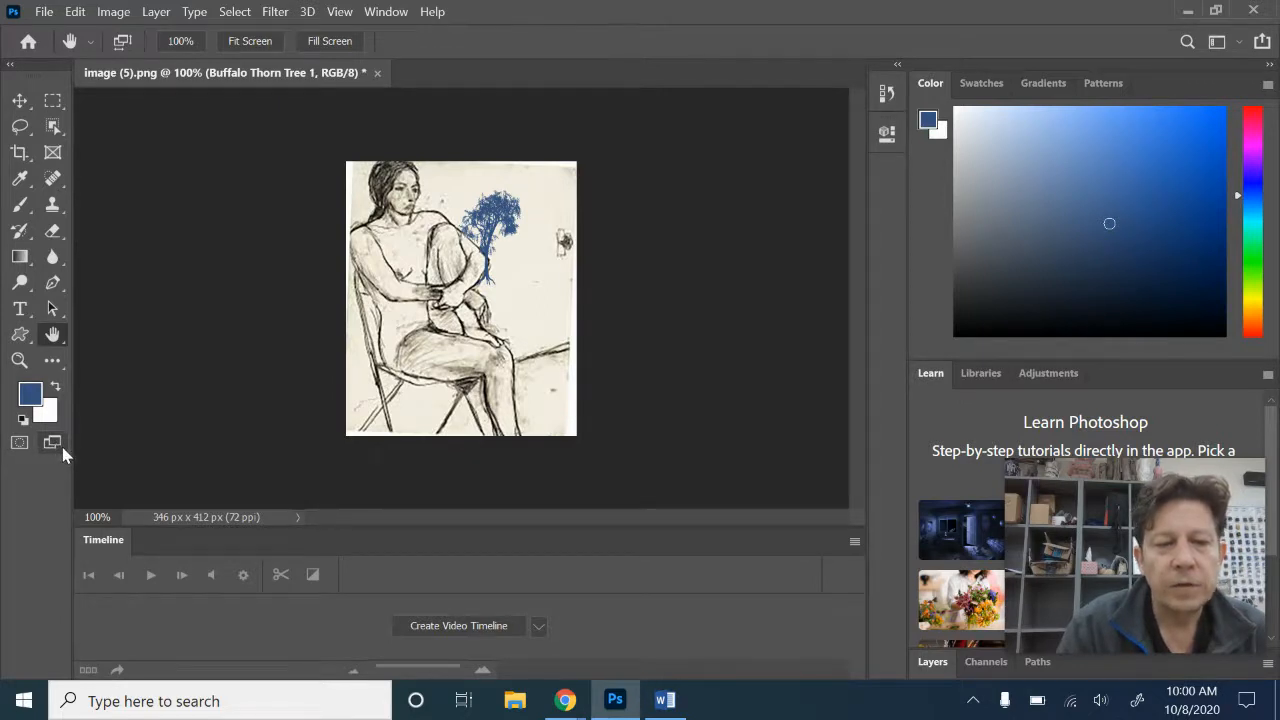
Step: Switch the screen mode through full screen with panels to Full Screen Mode
click(55, 445)
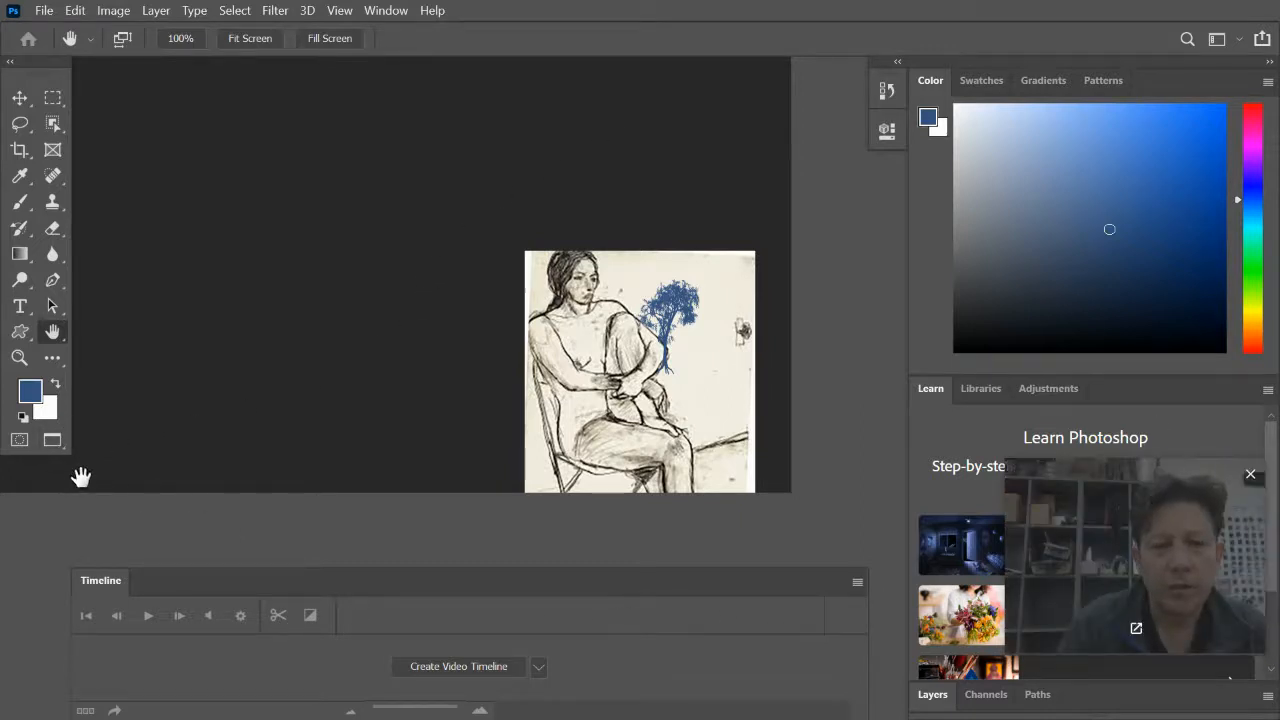
click(54, 441)
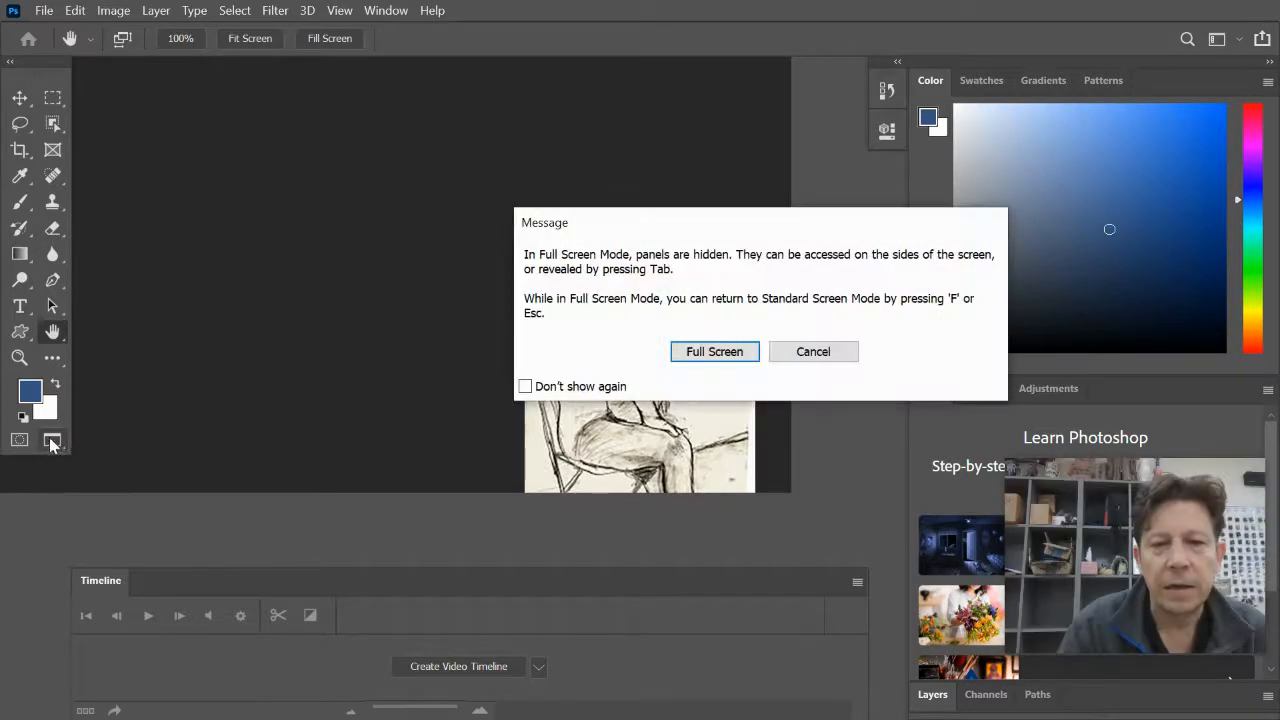
click(750, 354)
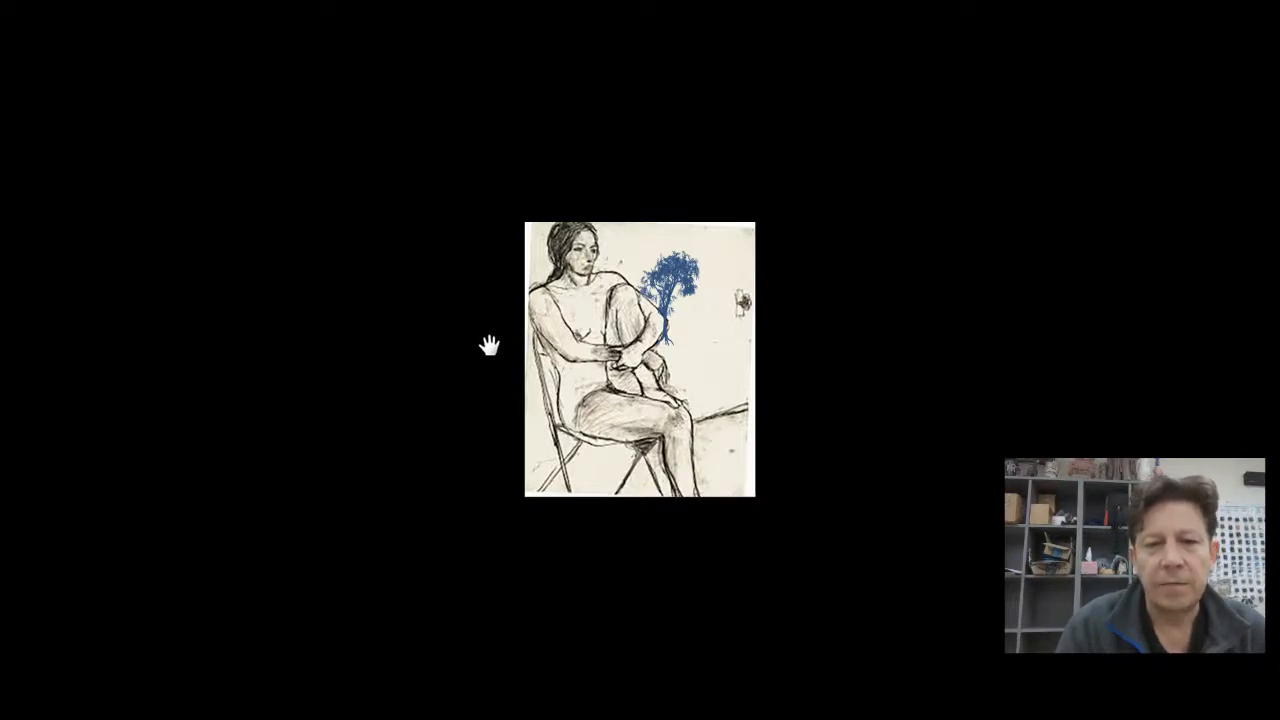
Step: Pan the drawing toward the upper left of the black full-screen canvas and return to Standard Screen Mode
drag(610, 340, 530, 285)
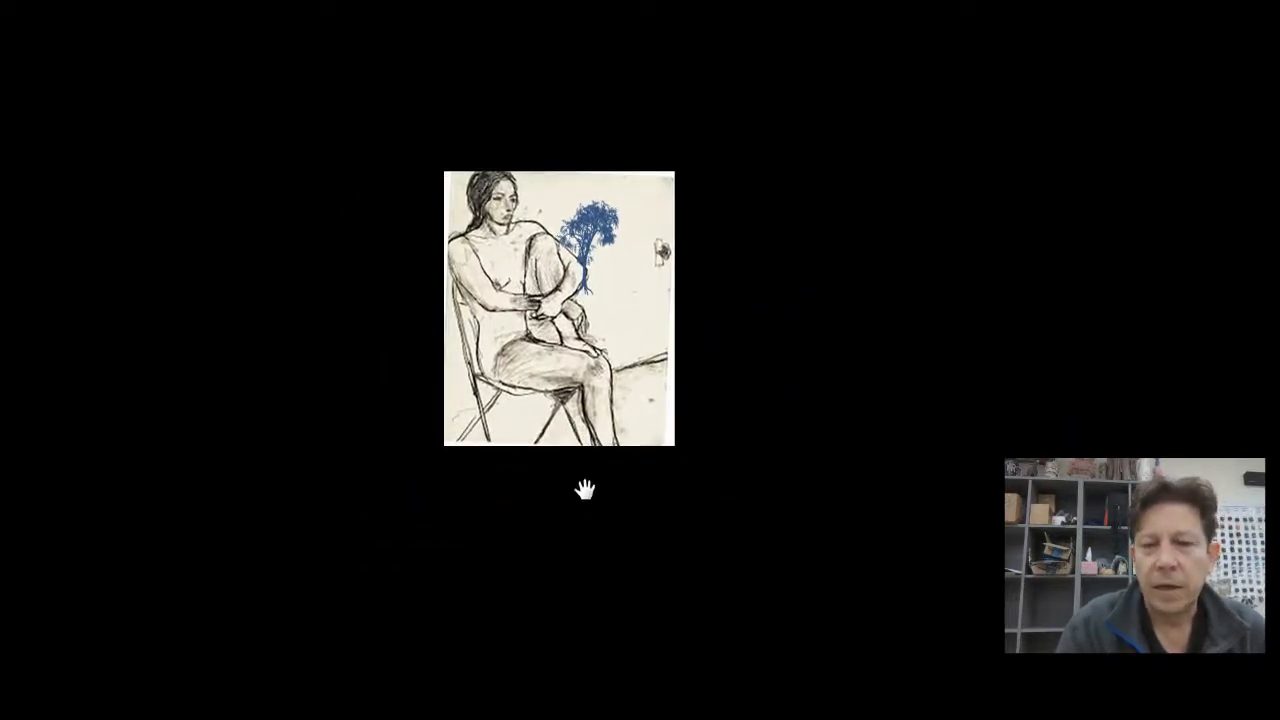
mouse_move(3, 655)
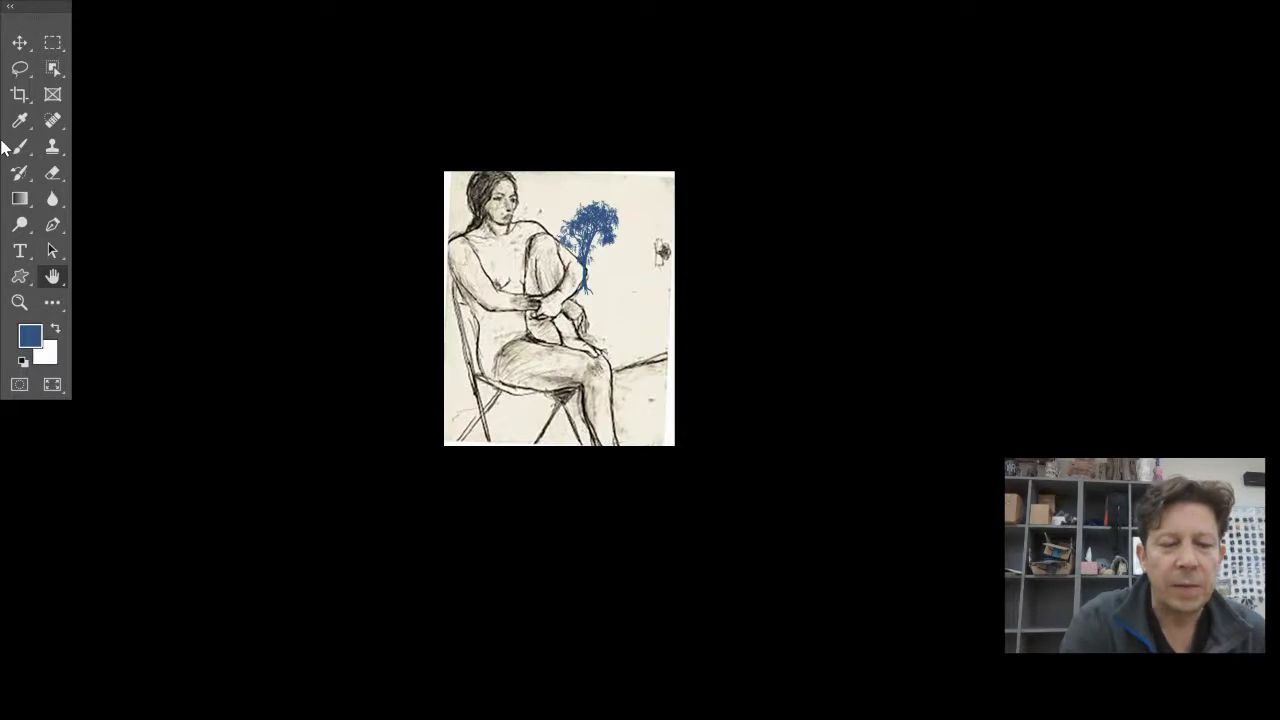
key(f)
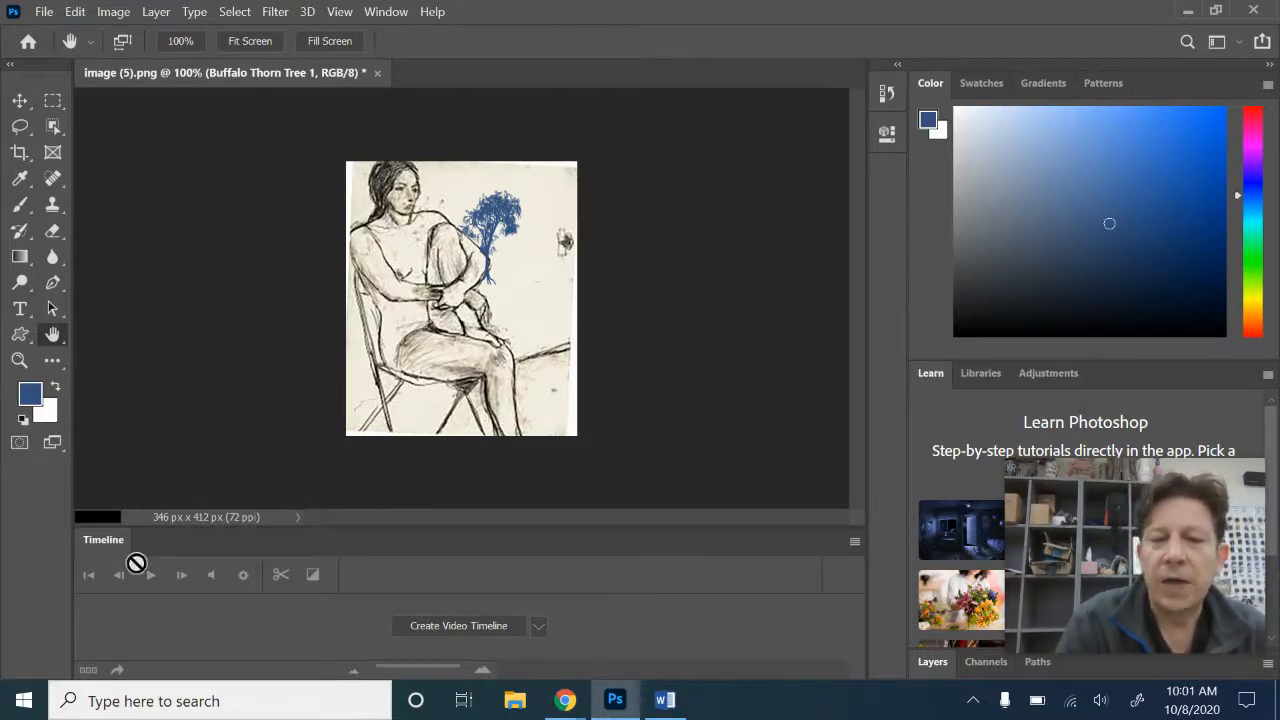
Step: Close the webcam preview covering the Learn tutorials and look through the topics from Fundamental Skills to Painting
mouse_move(1008, 631)
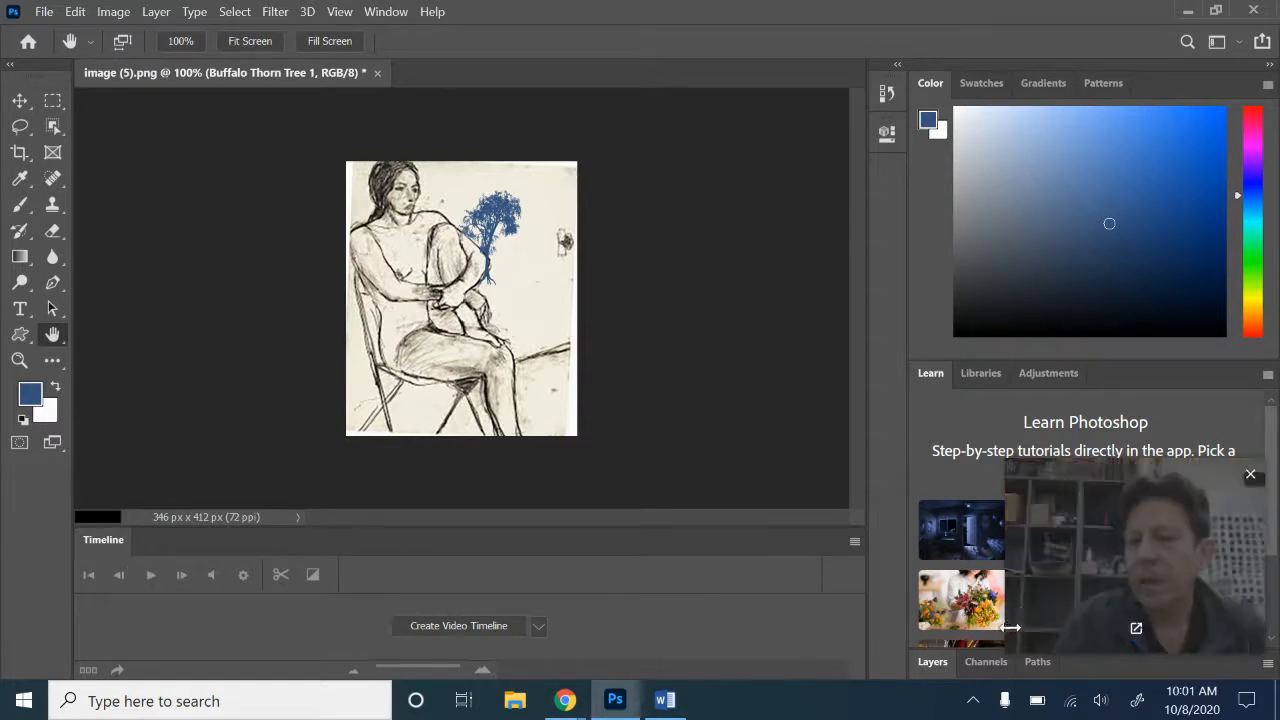
click(1250, 475)
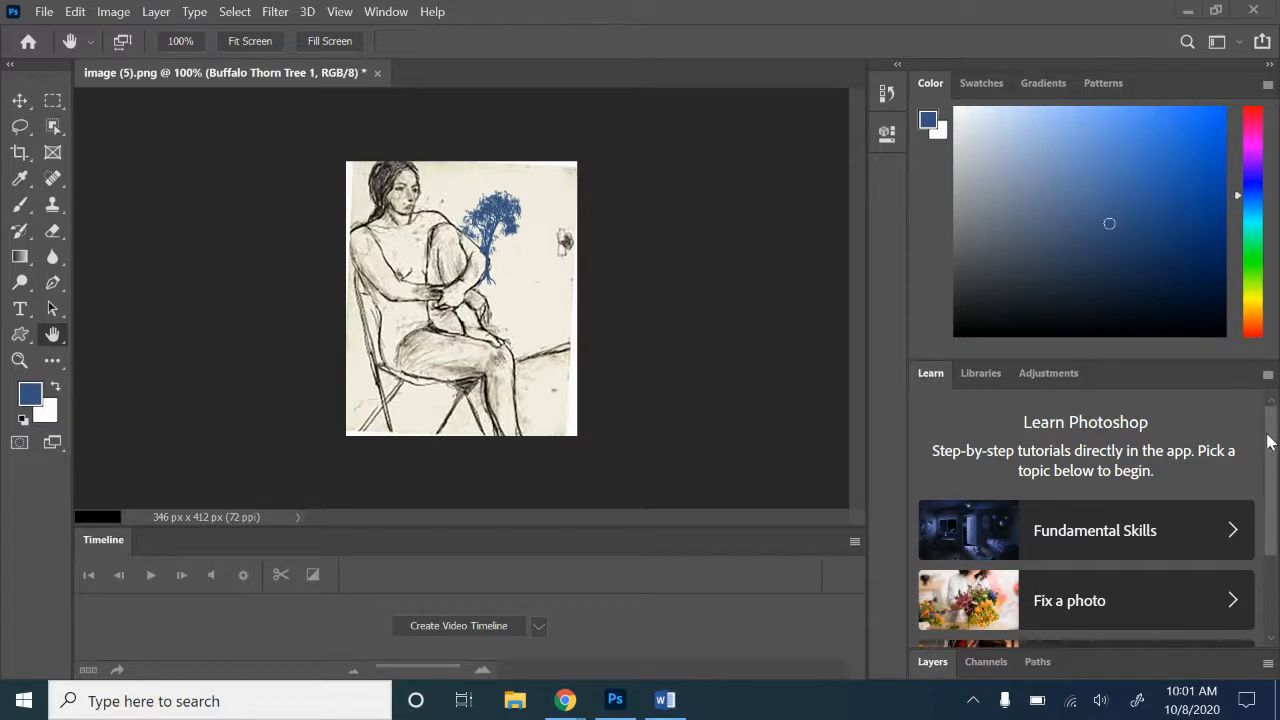
drag(1274, 480, 1277, 596)
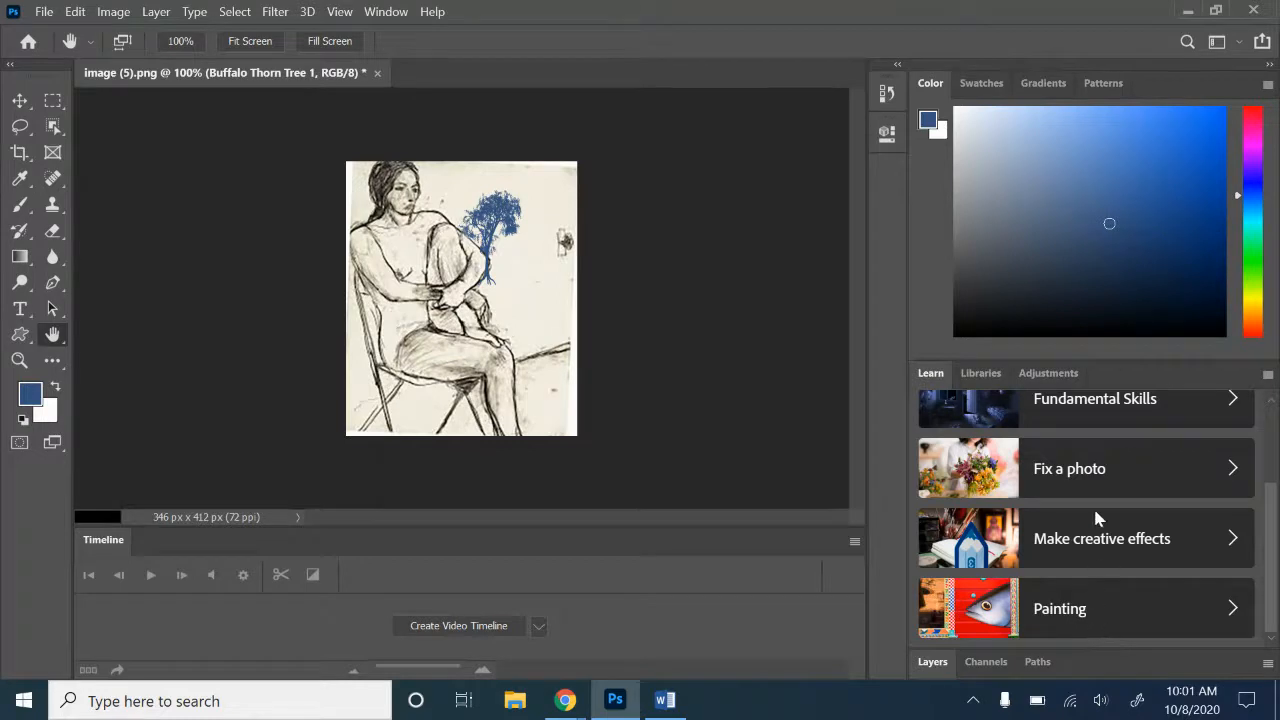
drag(1270, 556, 1266, 448)
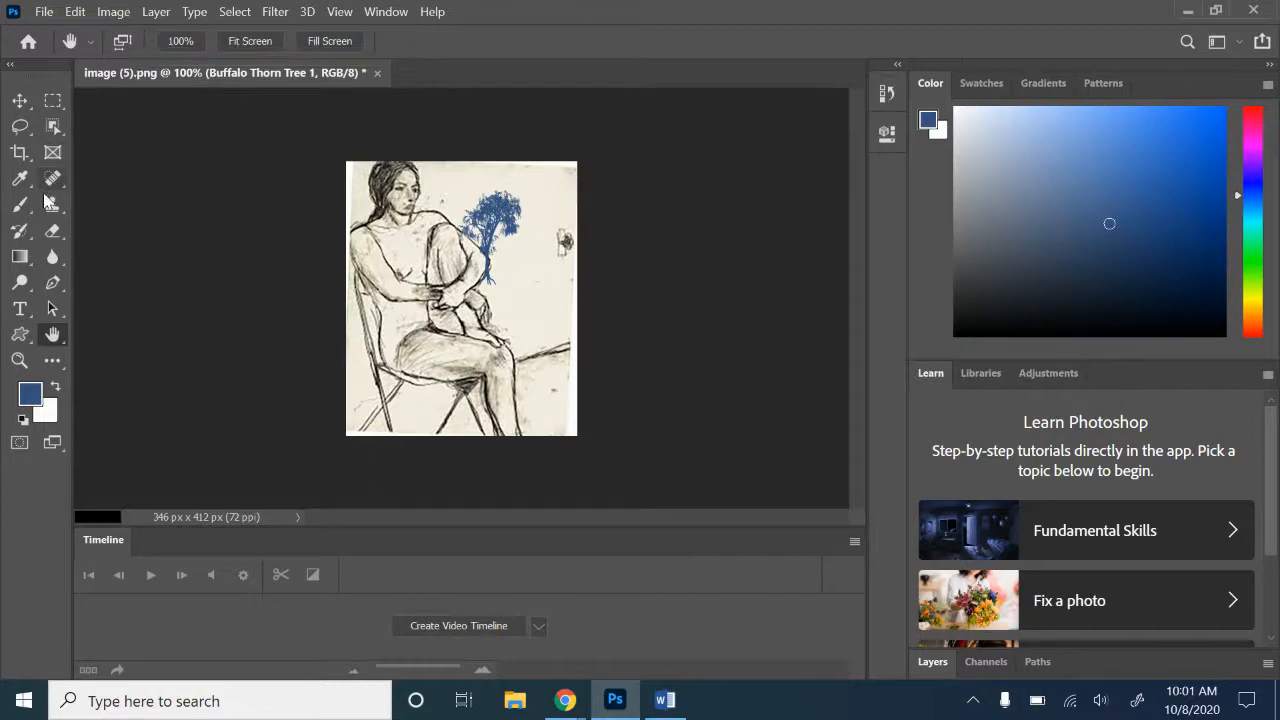
Step: Crop the drawing to about 178 × 226 px, keeping the lower-right part with the knees and lower leg
click(20, 153)
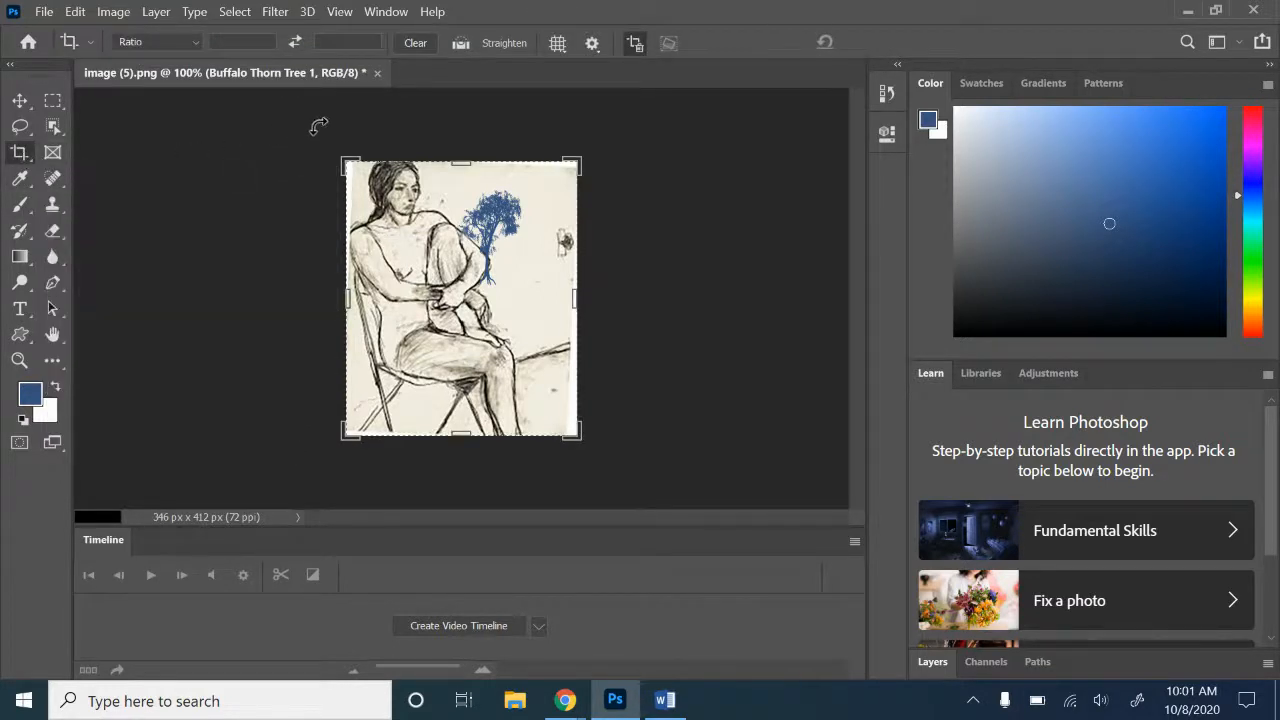
drag(348, 163, 397, 218)
key(Return)
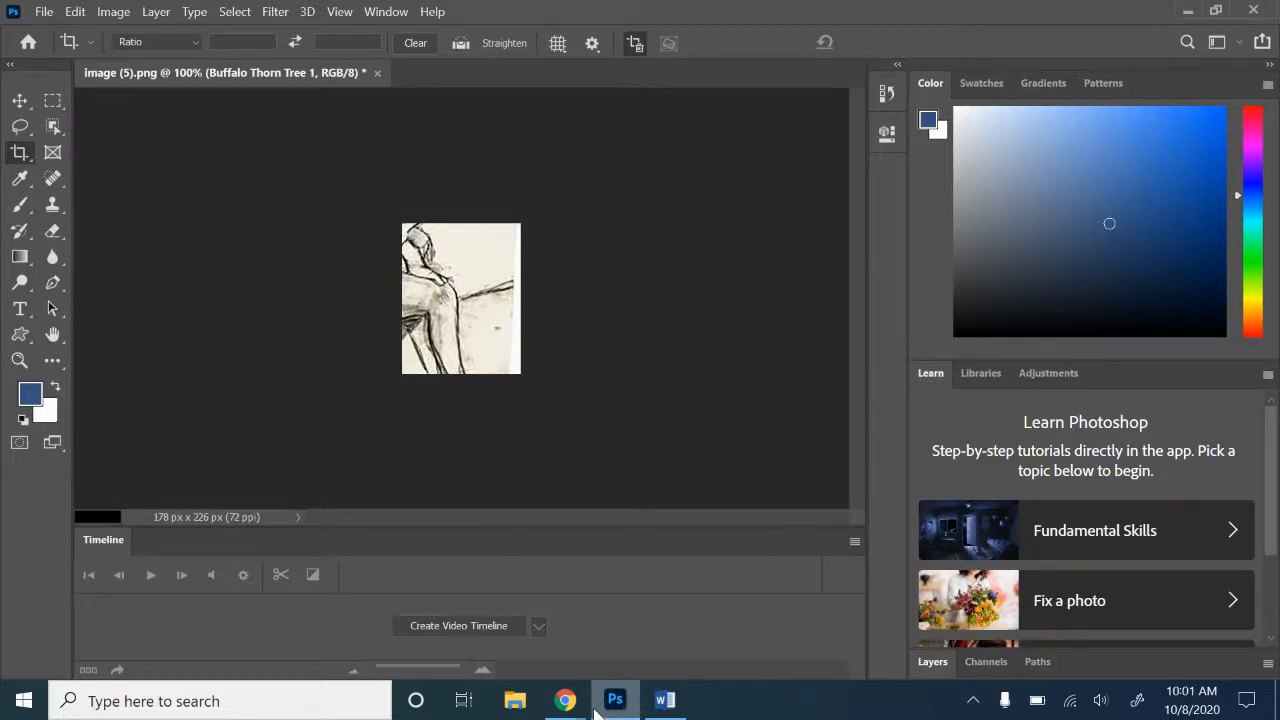
mouse_move(585, 710)
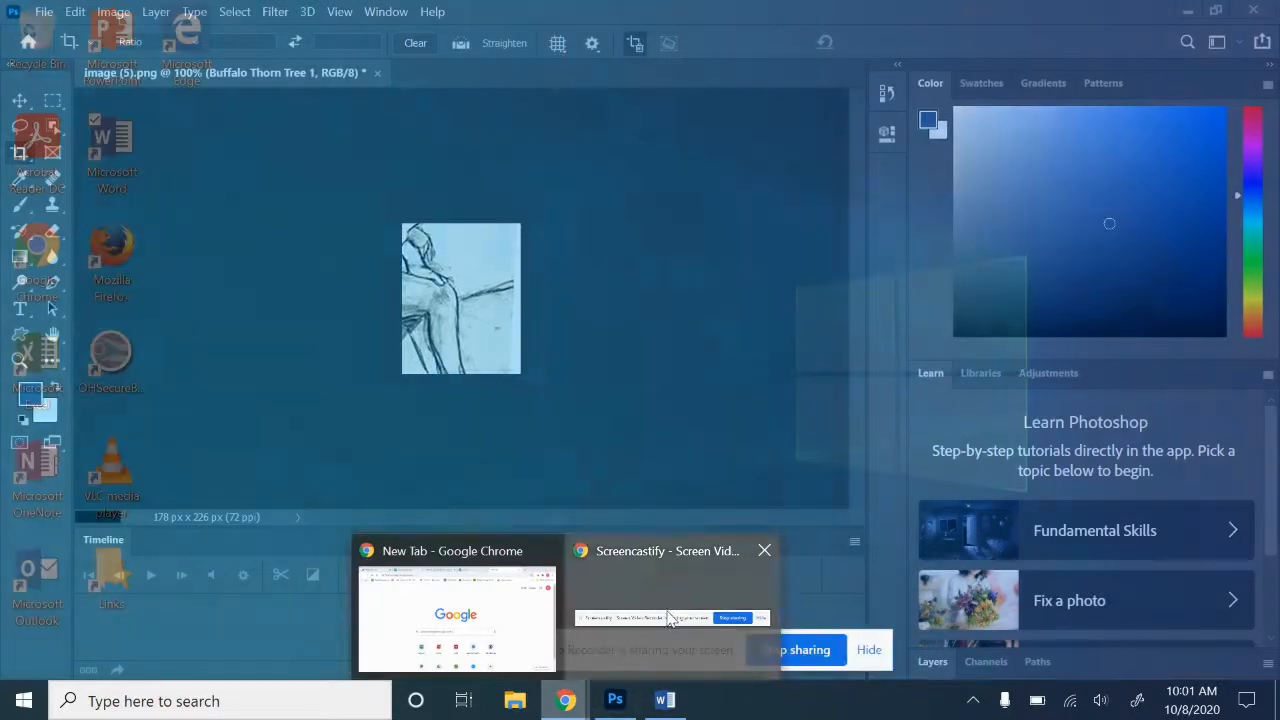
click(672, 618)
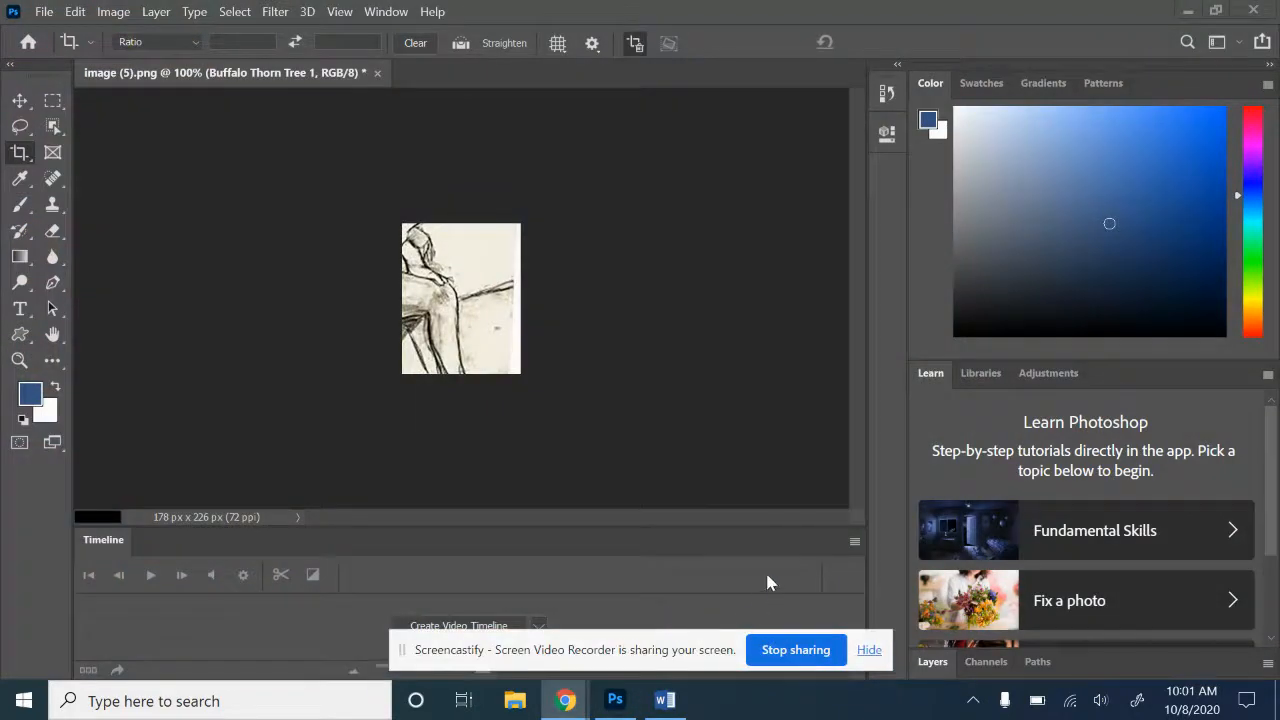